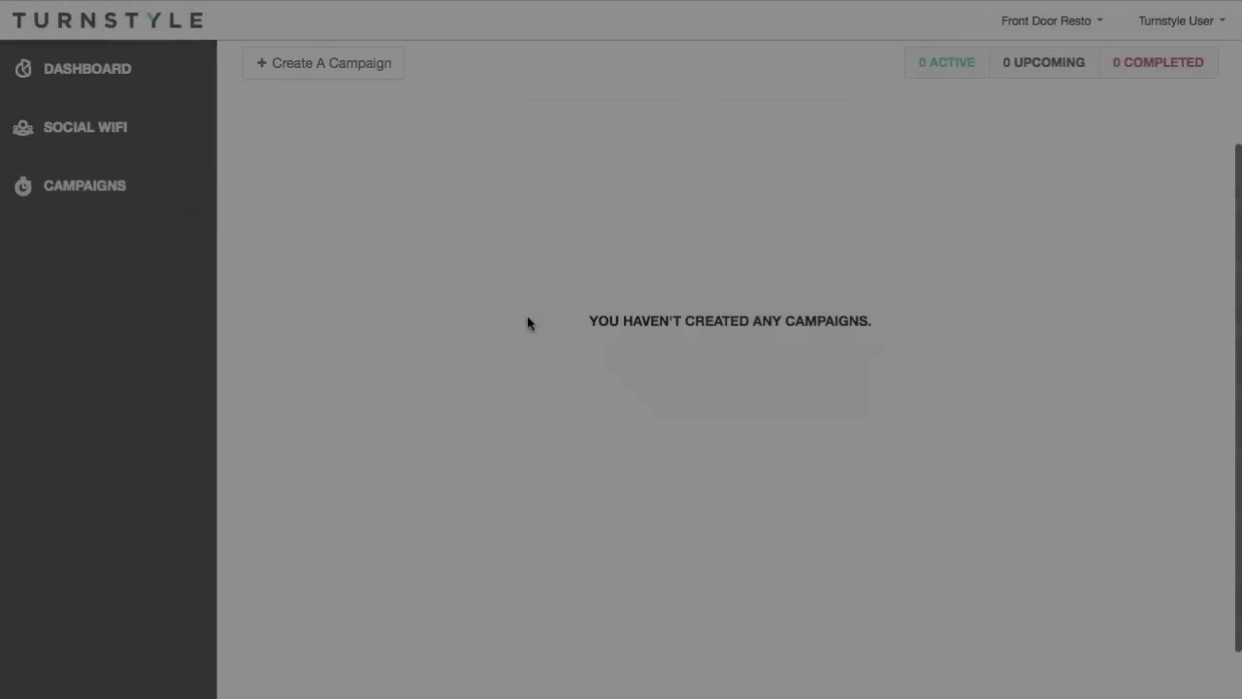
Start a new global campaign titled 'At Risk'.
{"action": "scroll", "coordinate": [527, 321], "scroll_direction": "down", "scroll_amount": 1}
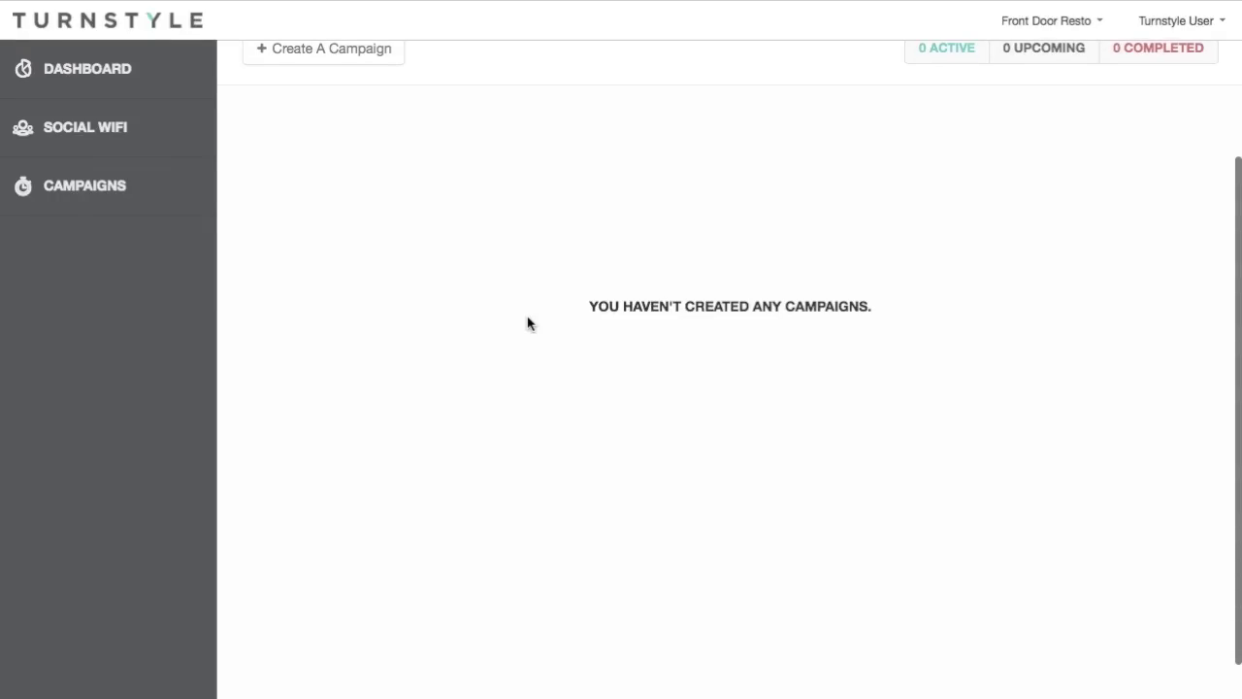
{"action": "scroll", "coordinate": [527, 323], "scroll_direction": "up", "scroll_amount": 1}
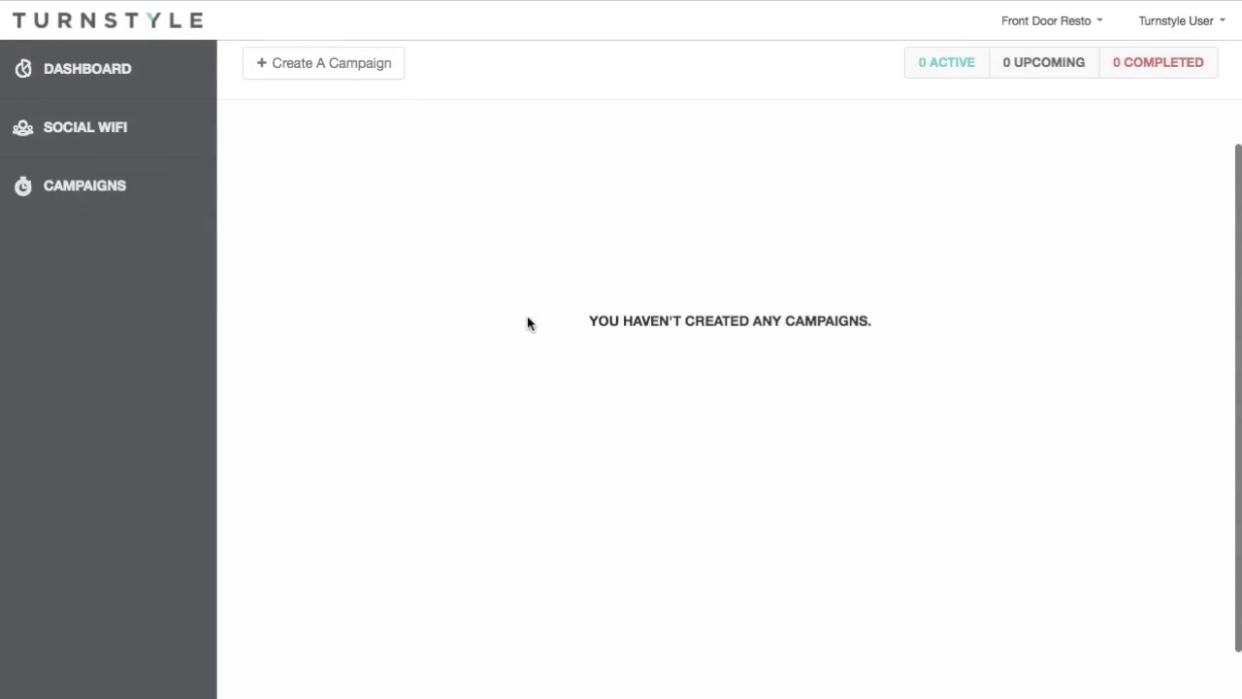
{"action": "scroll", "coordinate": [529, 323], "scroll_direction": "up", "scroll_amount": 1}
{"action": "scroll", "coordinate": [527, 323], "scroll_direction": "up", "scroll_amount": 1}
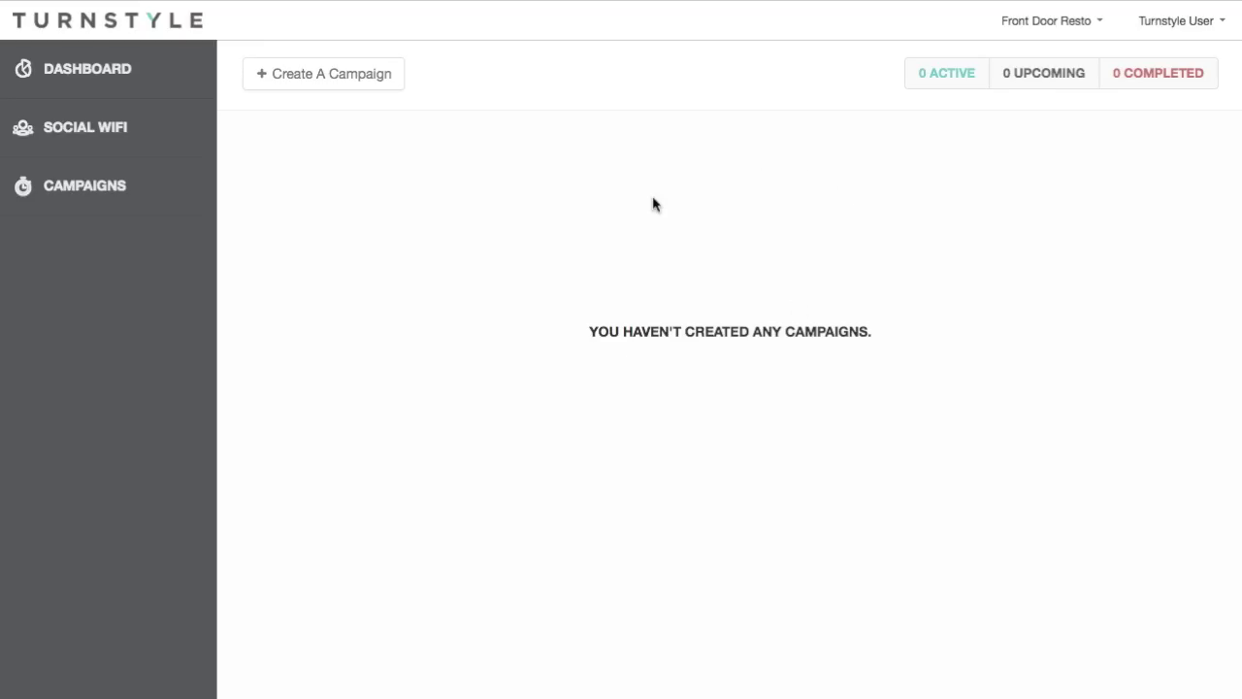
{"action": "left_click", "coordinate": [363, 86]}
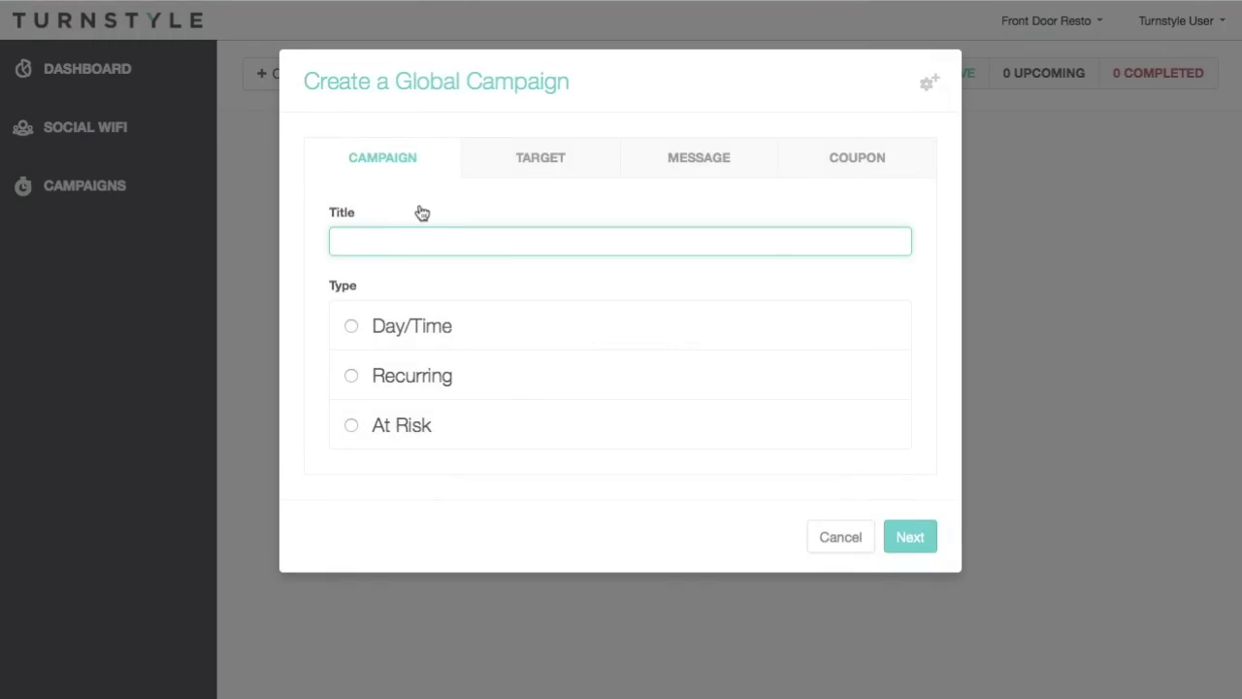
{"action": "type", "text": "At Risk"}
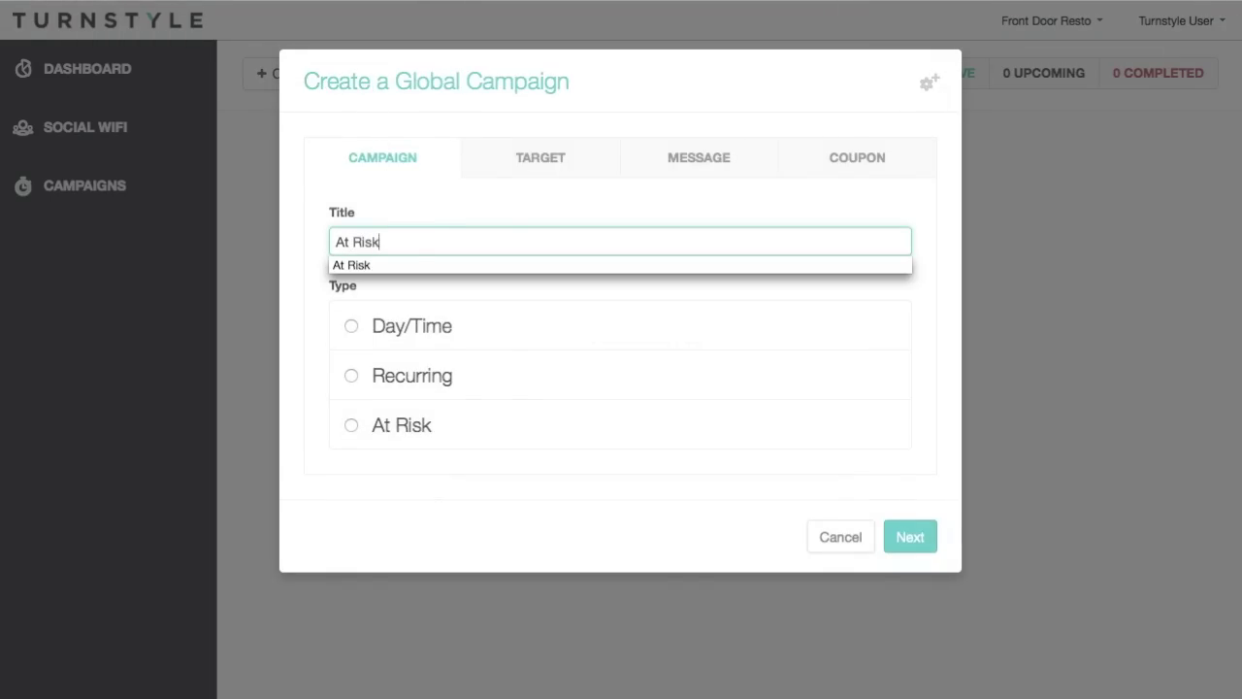
{"action": "left_click", "coordinate": [411, 265]}
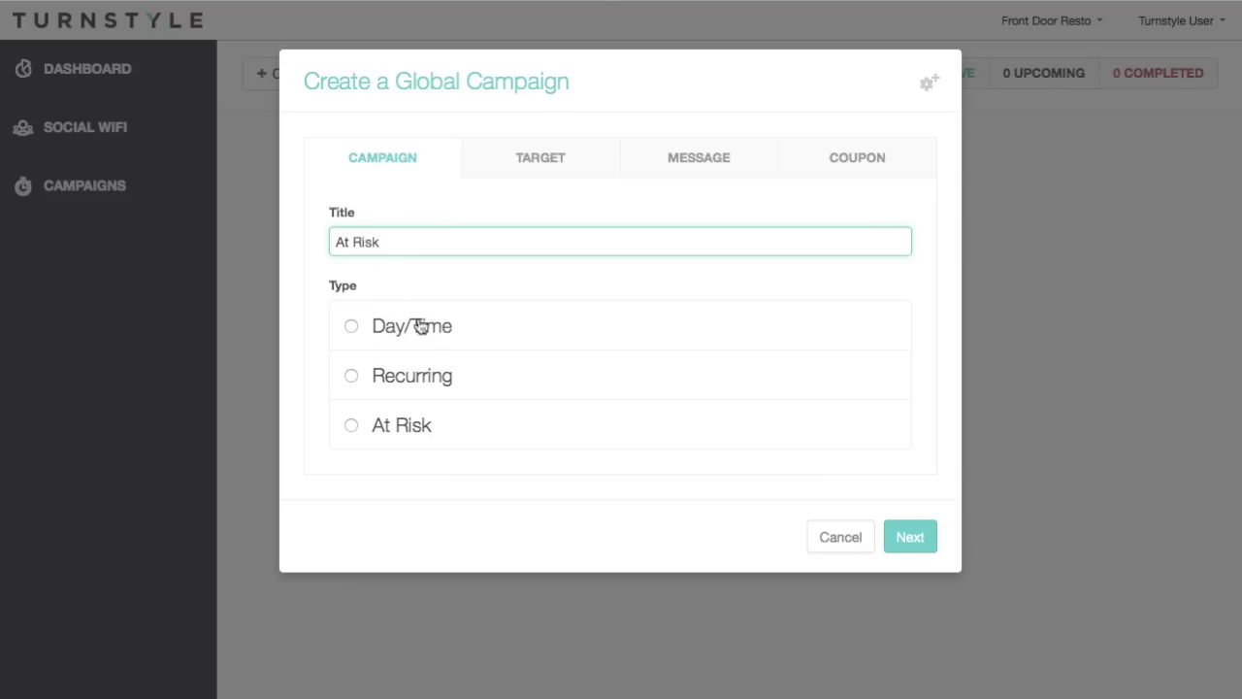
Schedule it as Day/Time on May 13, 2015 at 9:30 AM.
{"action": "left_click", "coordinate": [405, 330]}
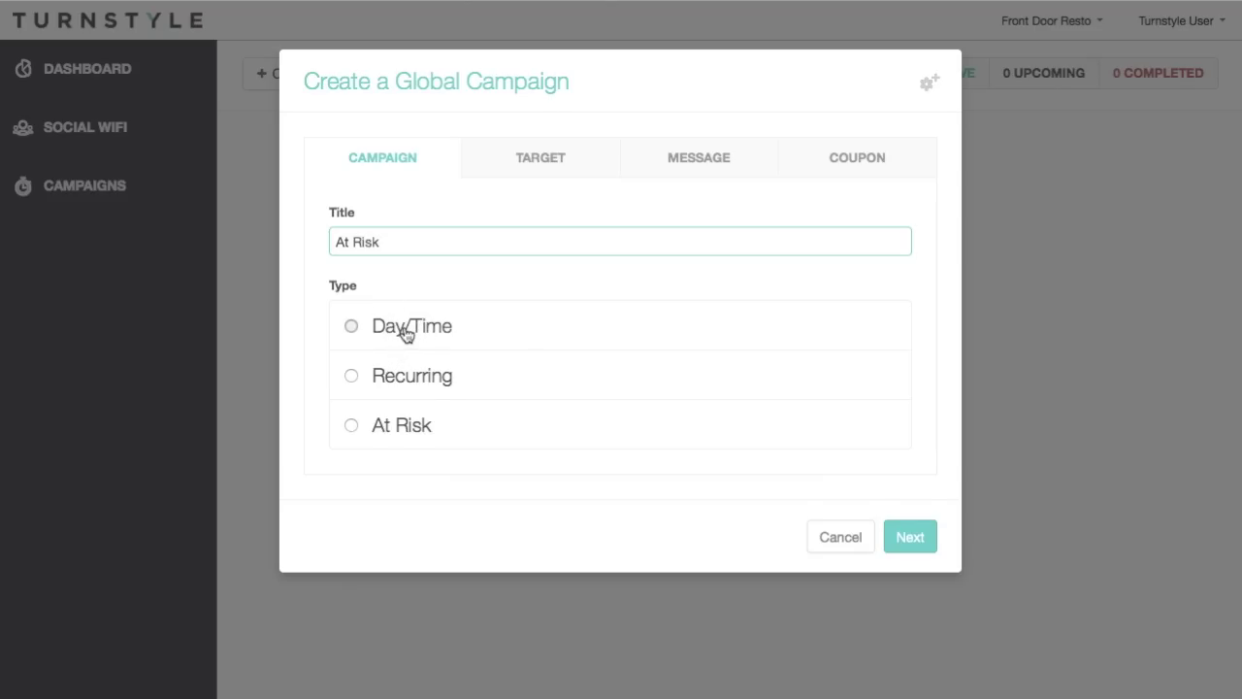
{"action": "left_click", "coordinate": [453, 411]}
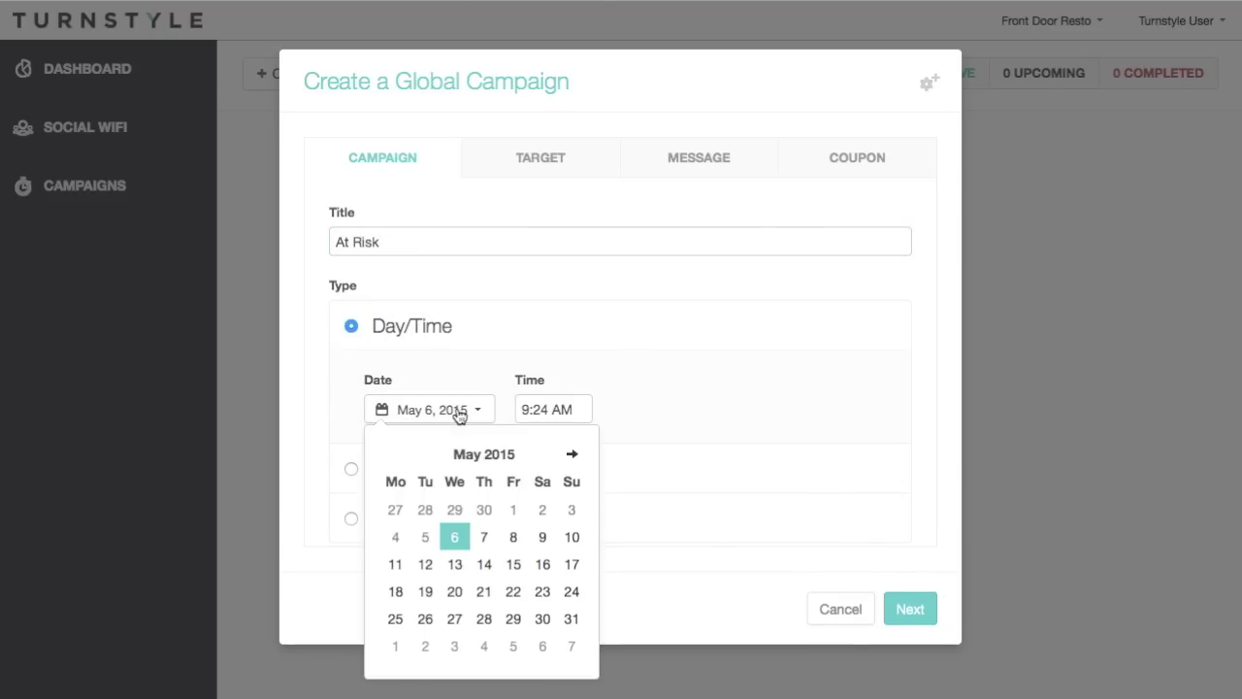
{"action": "left_click", "coordinate": [456, 566]}
{"action": "left_click", "coordinate": [560, 409]}
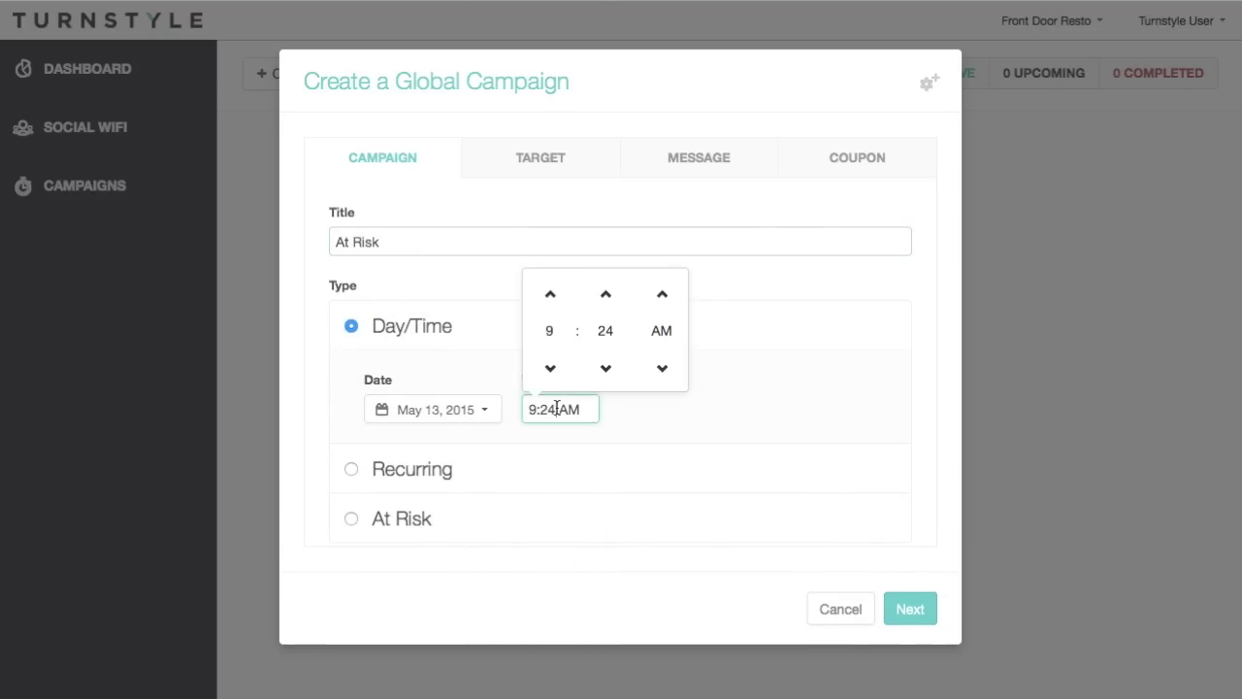
{"action": "key", "text": "BackSpace"}
{"action": "key", "text": "BackSpace"}
{"action": "type", "text": "30"}
{"action": "left_click", "coordinate": [717, 415]}
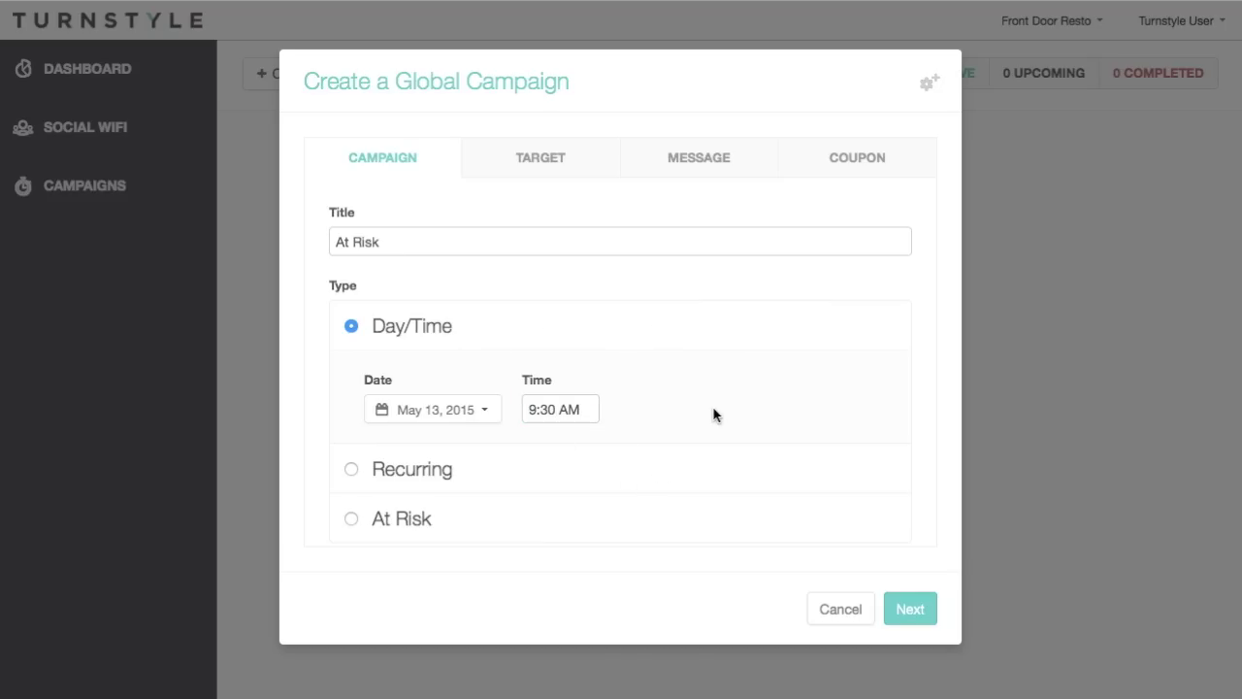
Switch the campaign to Recurring, weekly on Sunday, sent at 3:00 PM.
{"action": "left_click", "coordinate": [352, 471]}
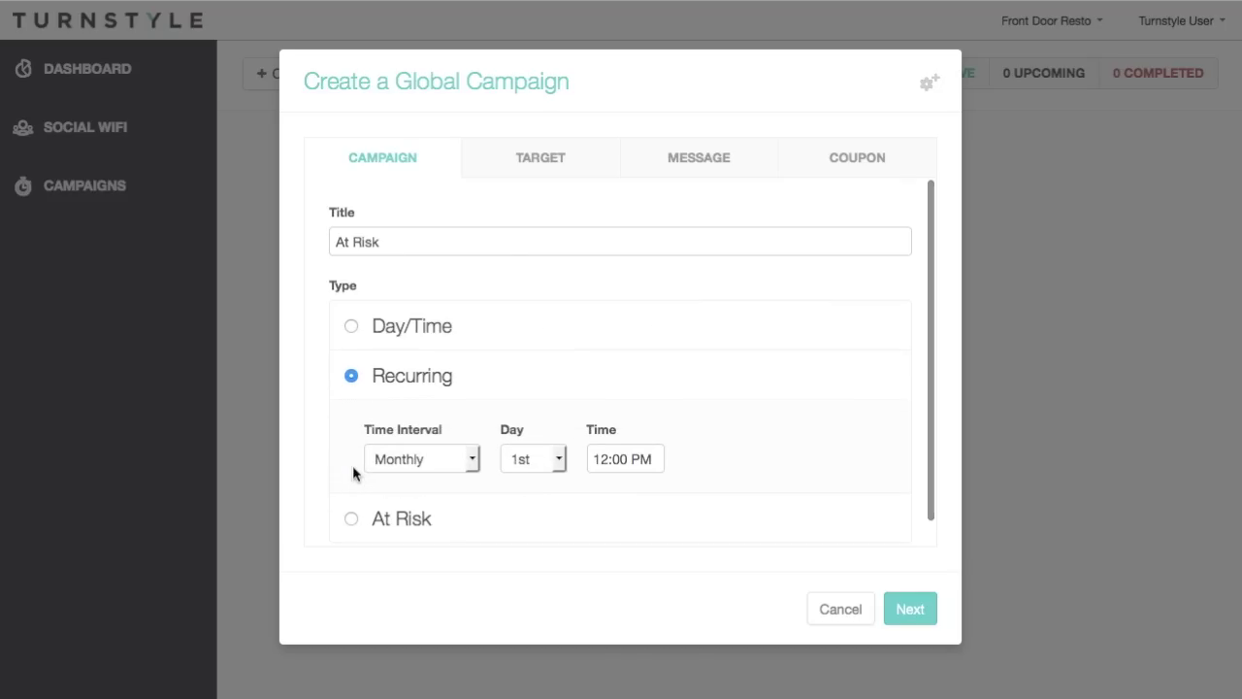
{"action": "left_click", "coordinate": [474, 461]}
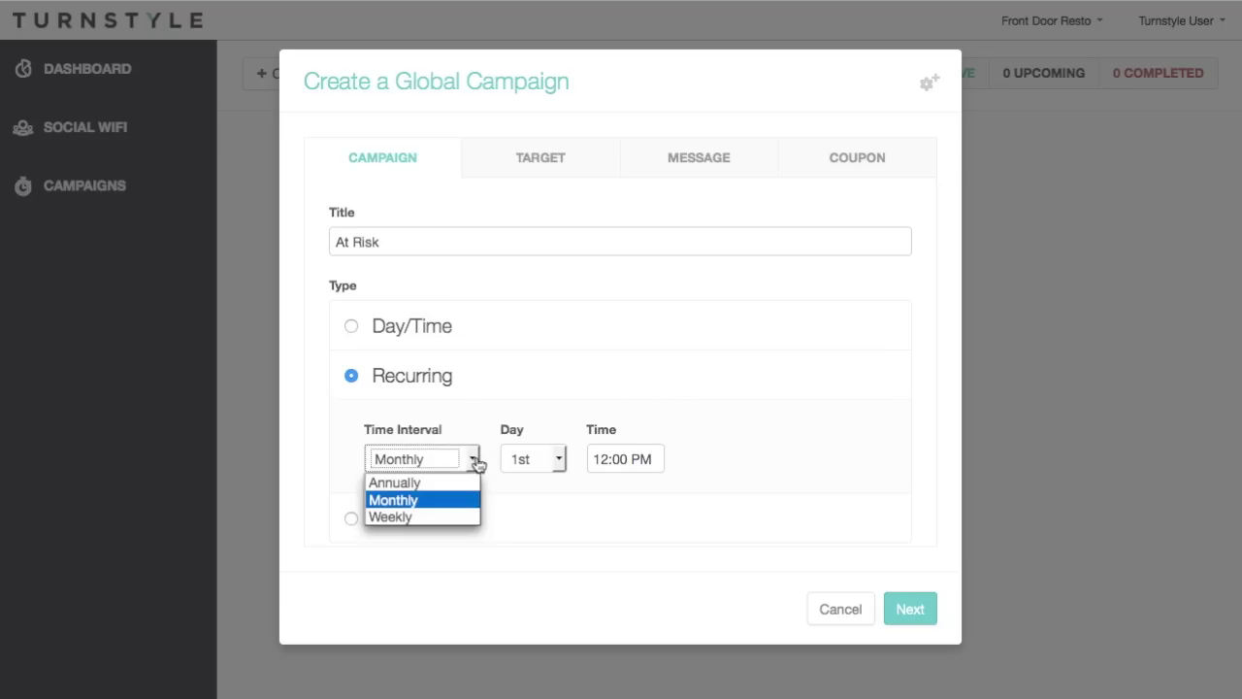
{"action": "left_click", "coordinate": [438, 517]}
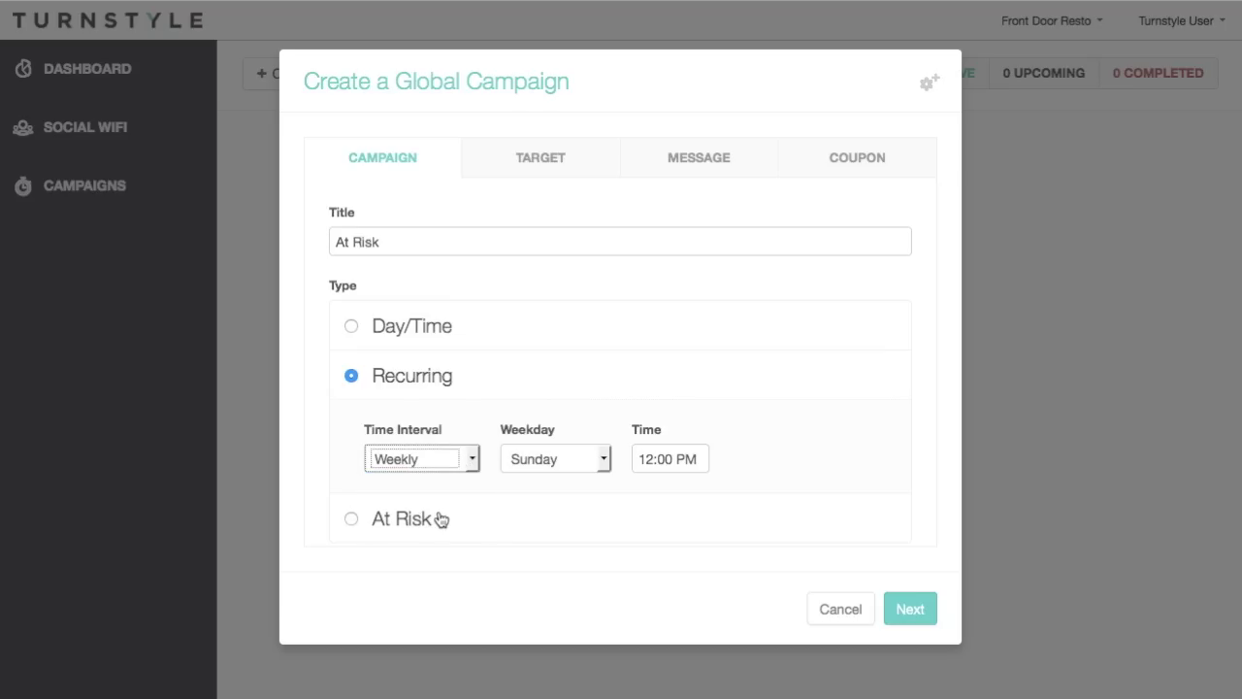
{"action": "left_click", "coordinate": [654, 460]}
{"action": "key", "text": "BackSpace"}
{"action": "key", "text": "BackSpace"}
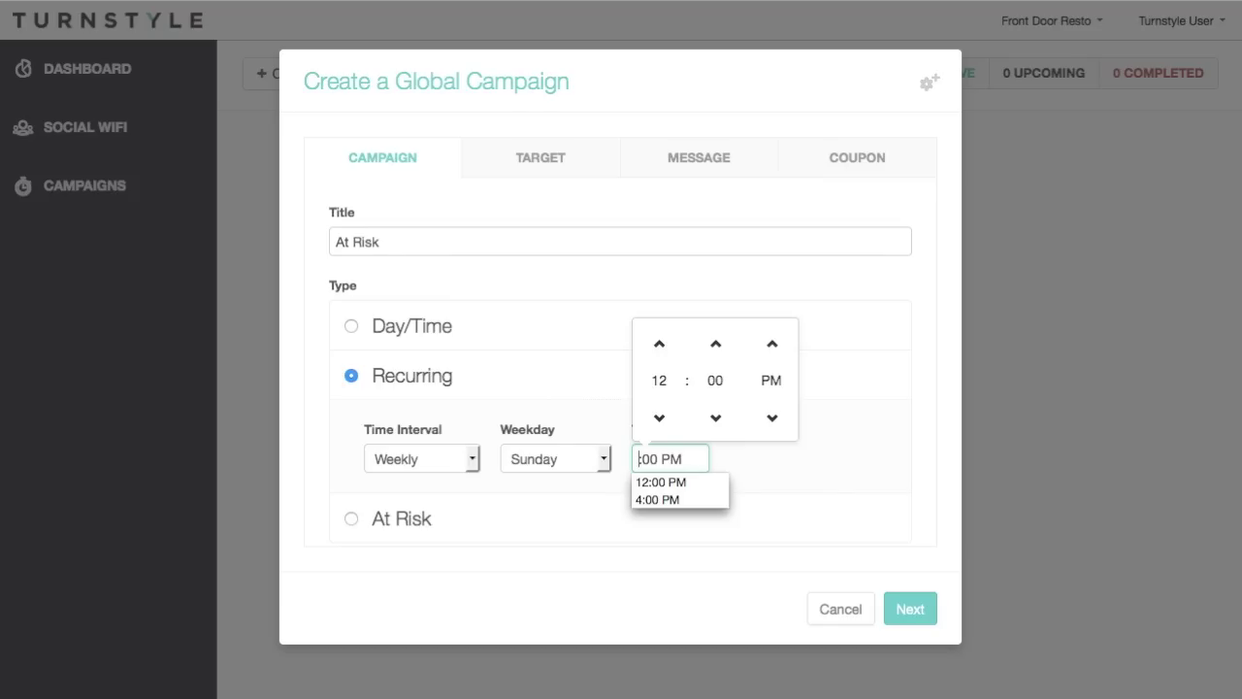
{"action": "type", "text": "3"}
{"action": "key", "text": "Tab"}
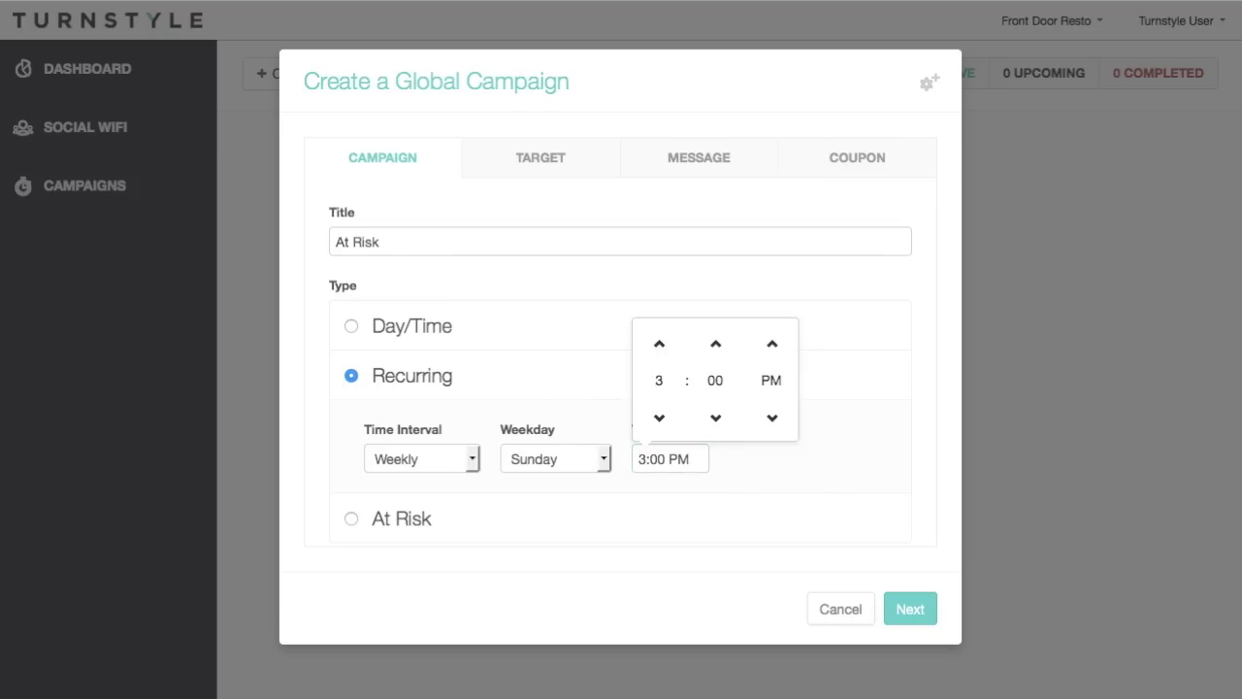
{"action": "left_click", "coordinate": [815, 477]}
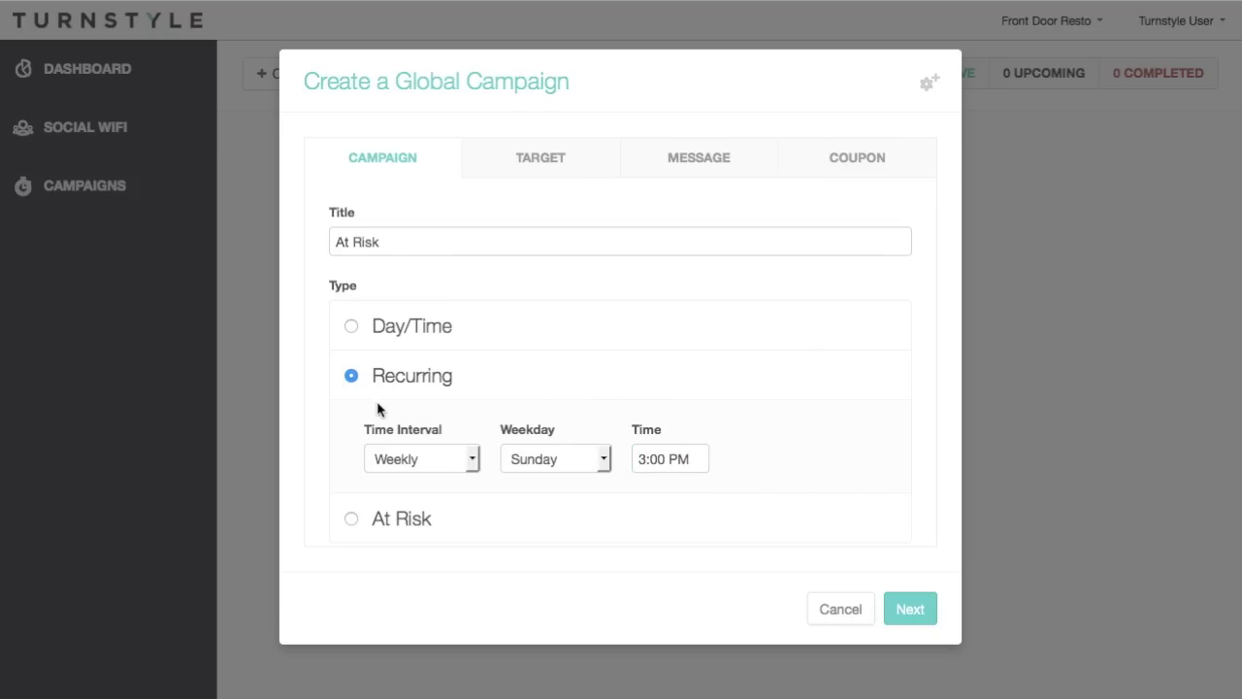
Change the campaign type to At Risk with a 70-day threshold and 3:00 PM send time.
{"action": "left_click", "coordinate": [352, 517]}
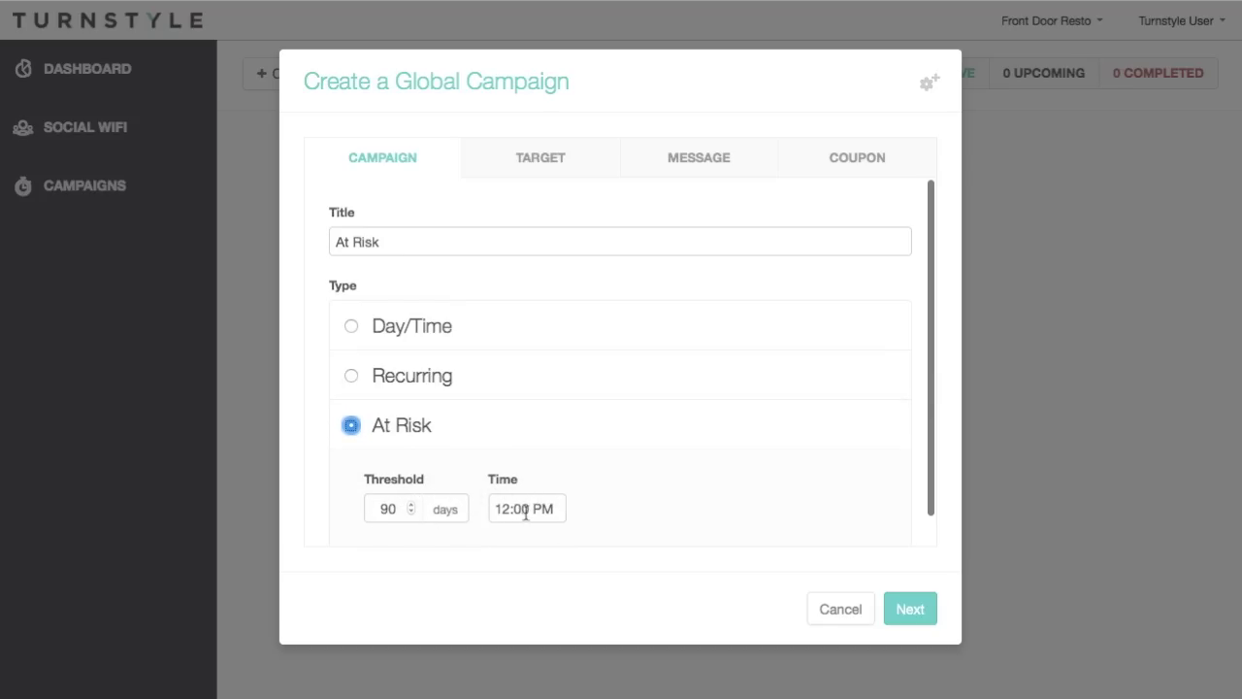
{"action": "left_click", "coordinate": [411, 512]}
{"action": "left_click", "coordinate": [411, 512]}
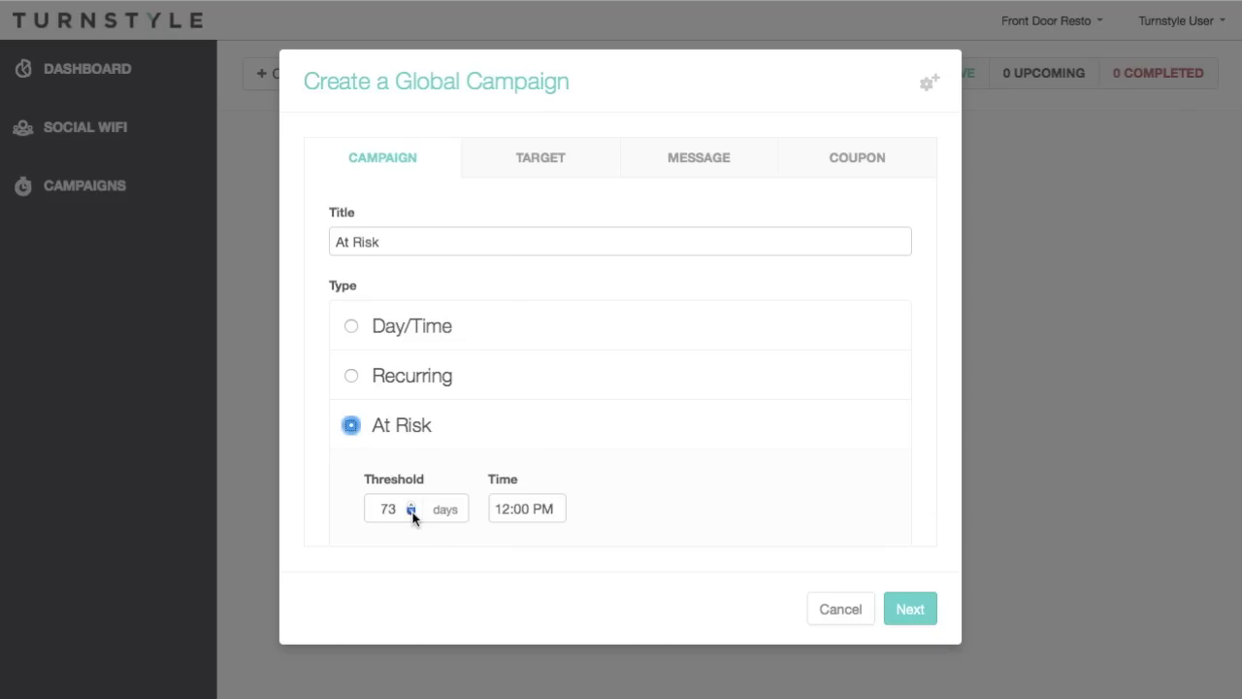
{"action": "left_click", "coordinate": [511, 509]}
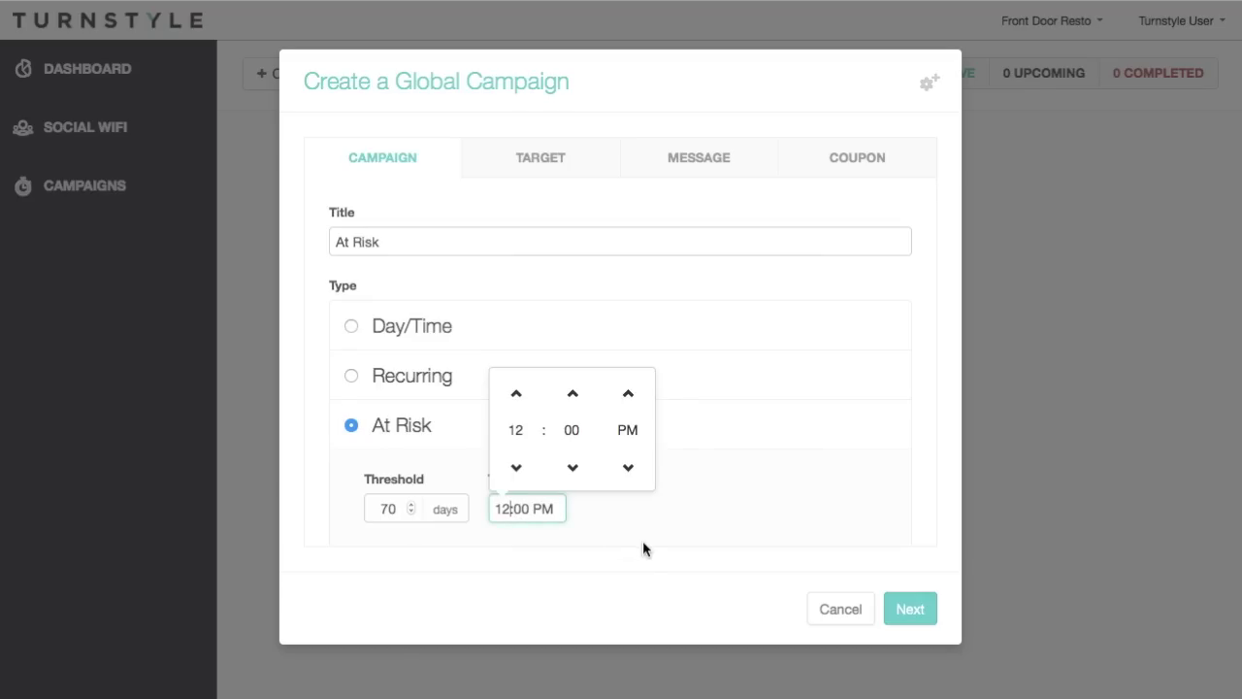
{"action": "key", "text": "BackSpace"}
{"action": "key", "text": "BackSpace"}
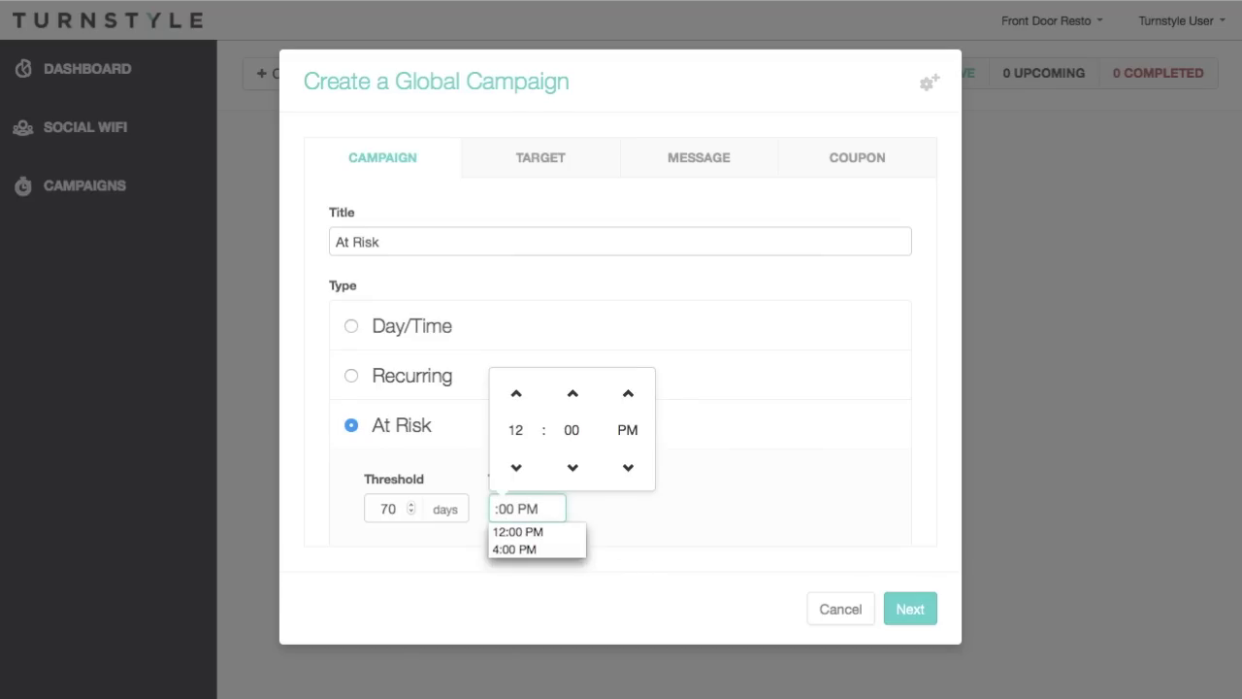
{"action": "type", "text": "3"}
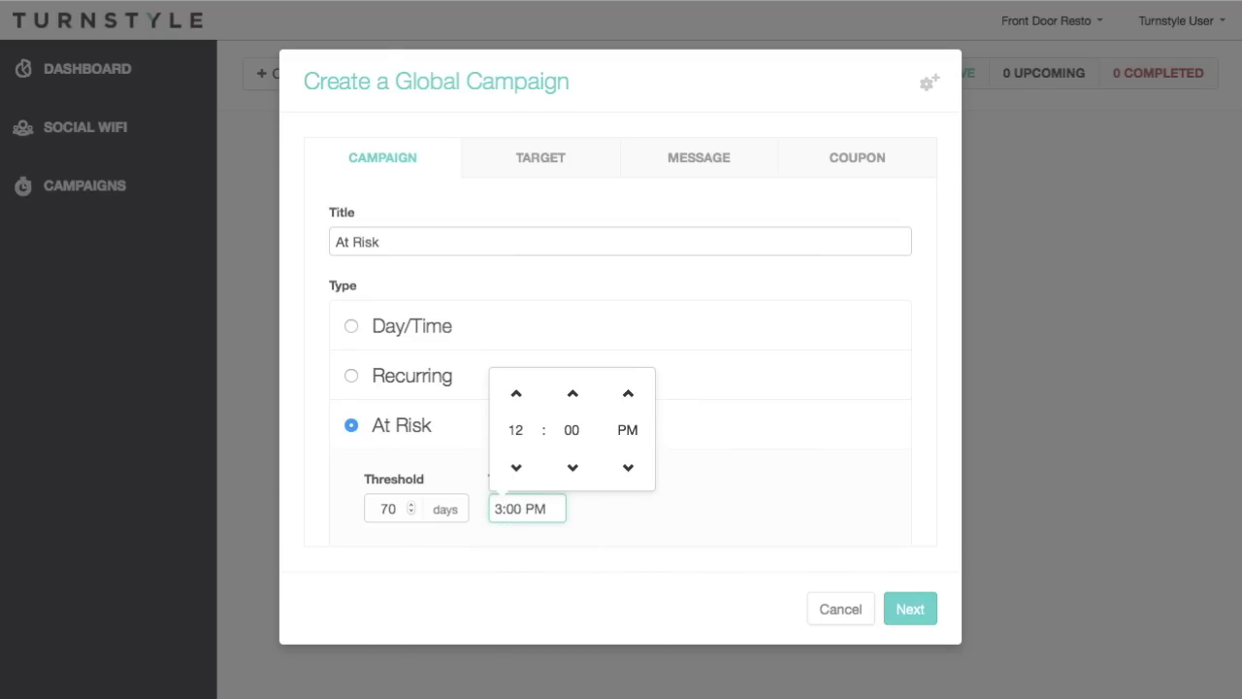
{"action": "left_click", "coordinate": [749, 517]}
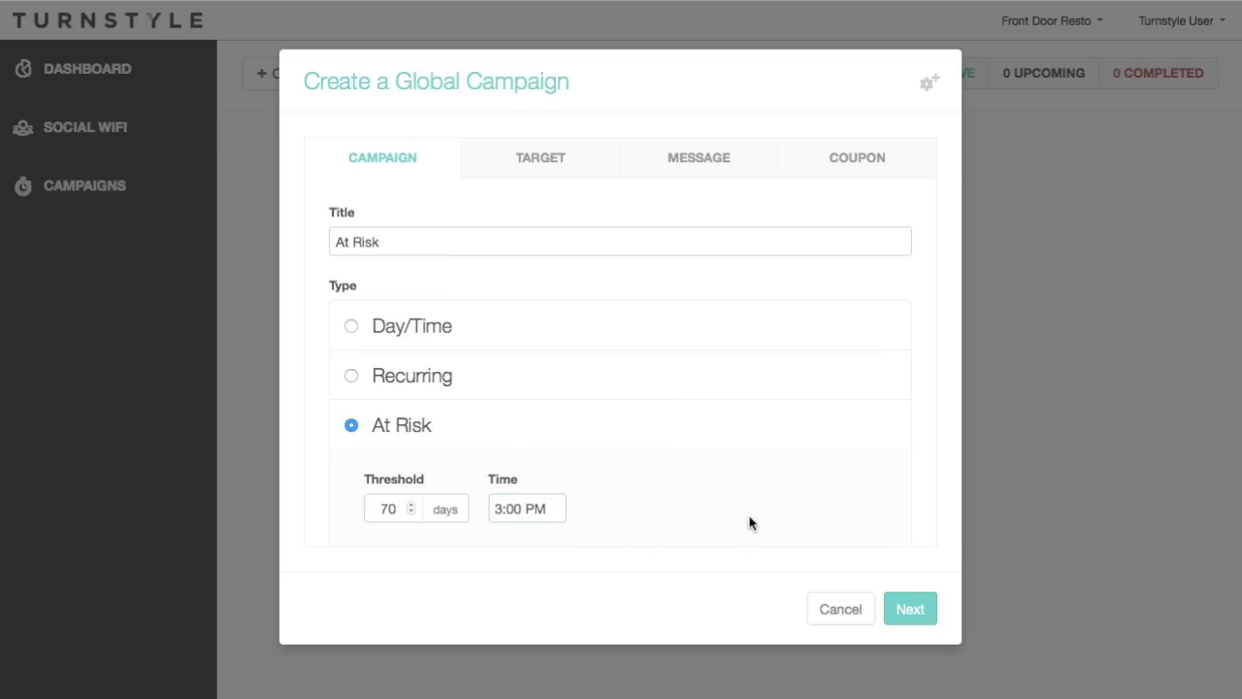
Target valued customers only, lowering the valued-customer visit count to 5.
{"action": "left_click", "coordinate": [541, 156]}
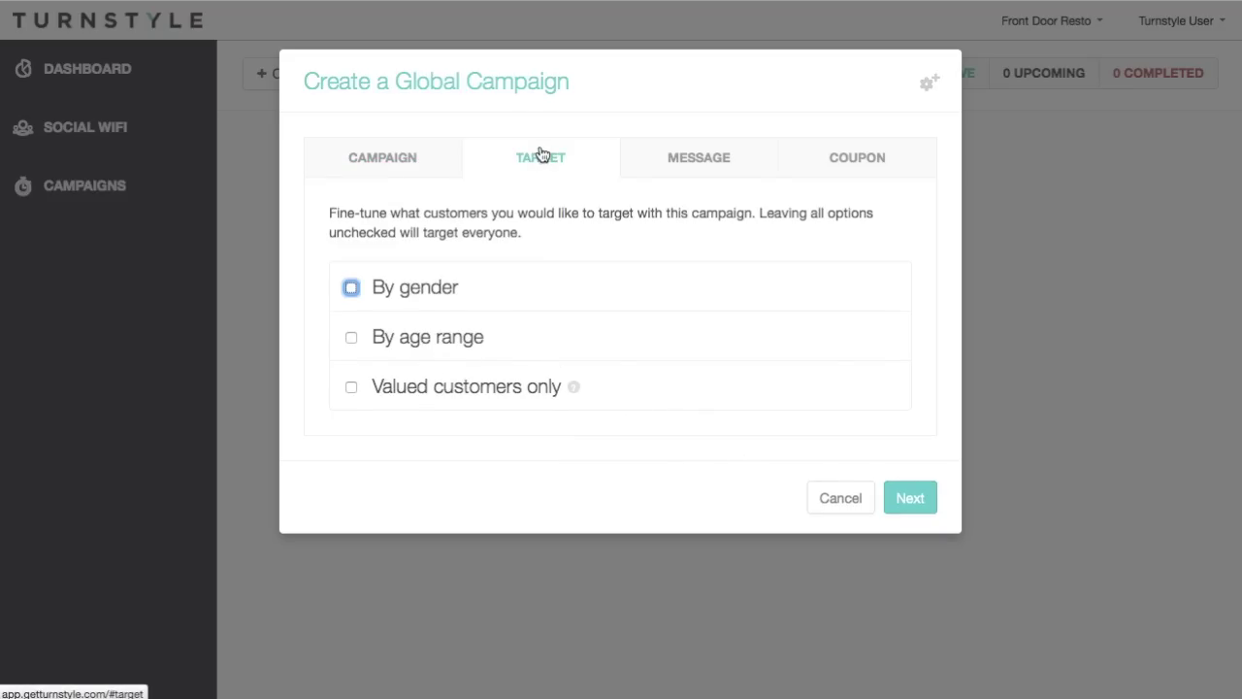
{"action": "left_click", "coordinate": [435, 387]}
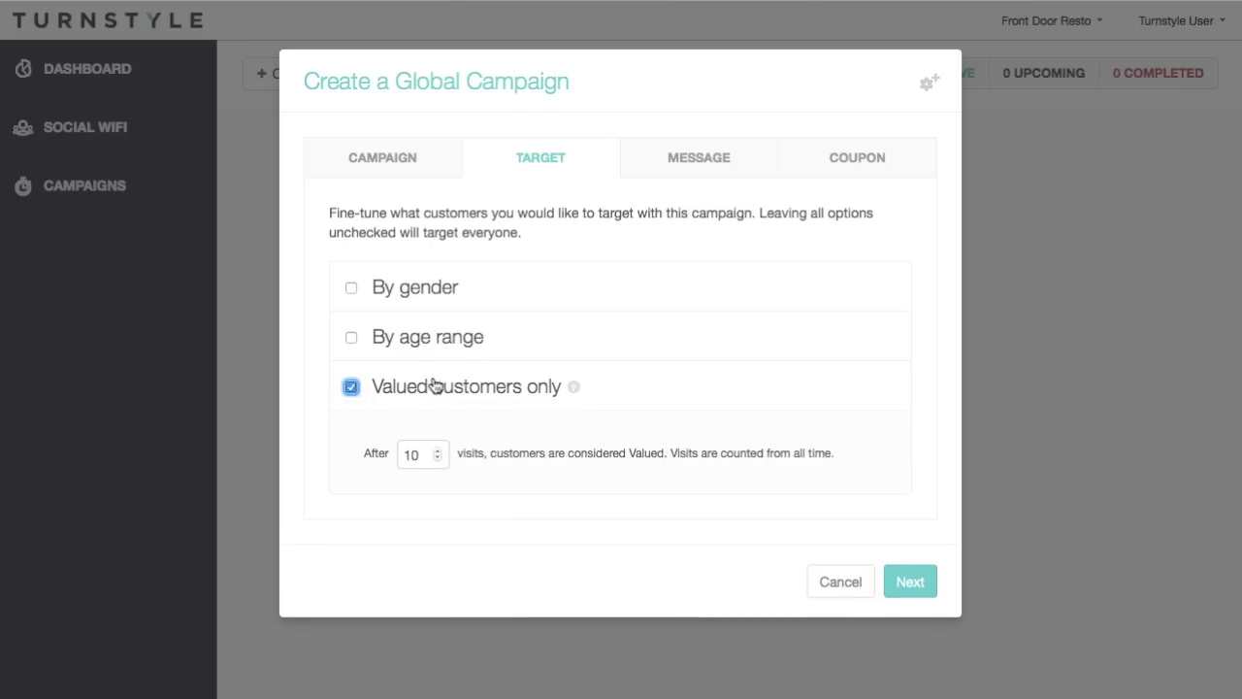
{"action": "left_click", "coordinate": [438, 458]}
{"action": "left_click", "coordinate": [438, 458]}
{"action": "left_click", "coordinate": [711, 162]}
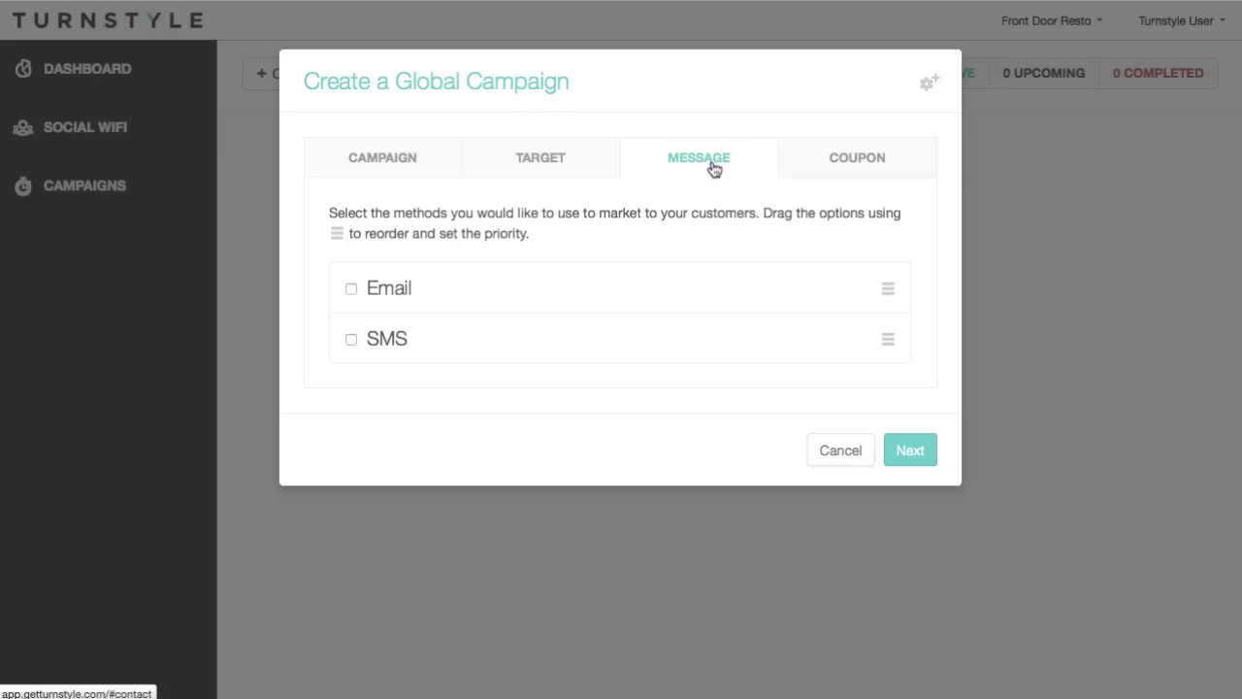
{"action": "left_click", "coordinate": [711, 165]}
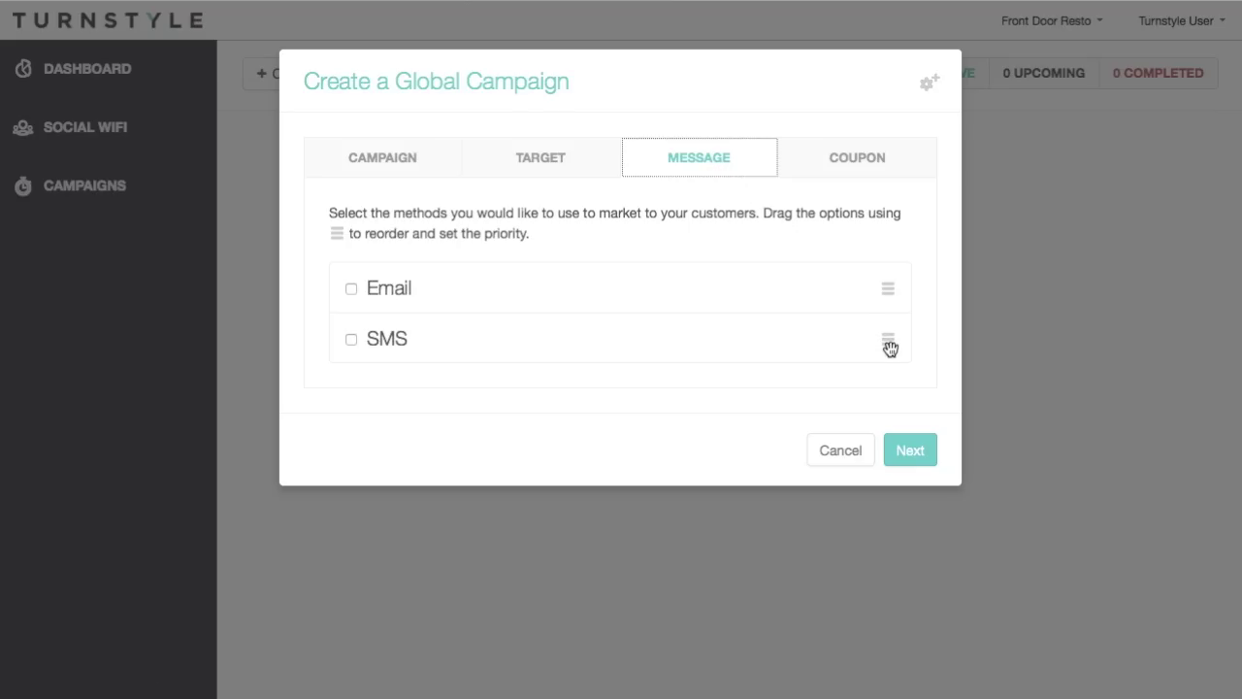
{"action": "left_click_drag", "start_coordinate": [889, 348], "coordinate": [899, 284]}
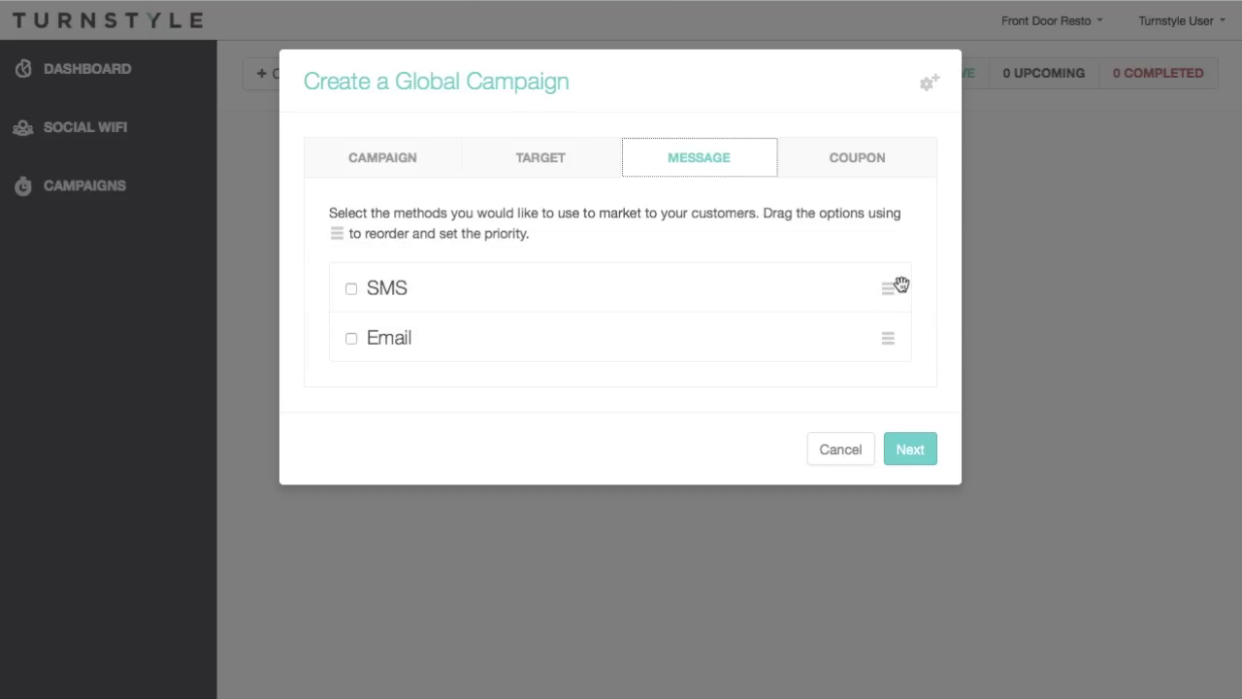
{"action": "left_click_drag", "start_coordinate": [899, 284], "coordinate": [898, 347]}
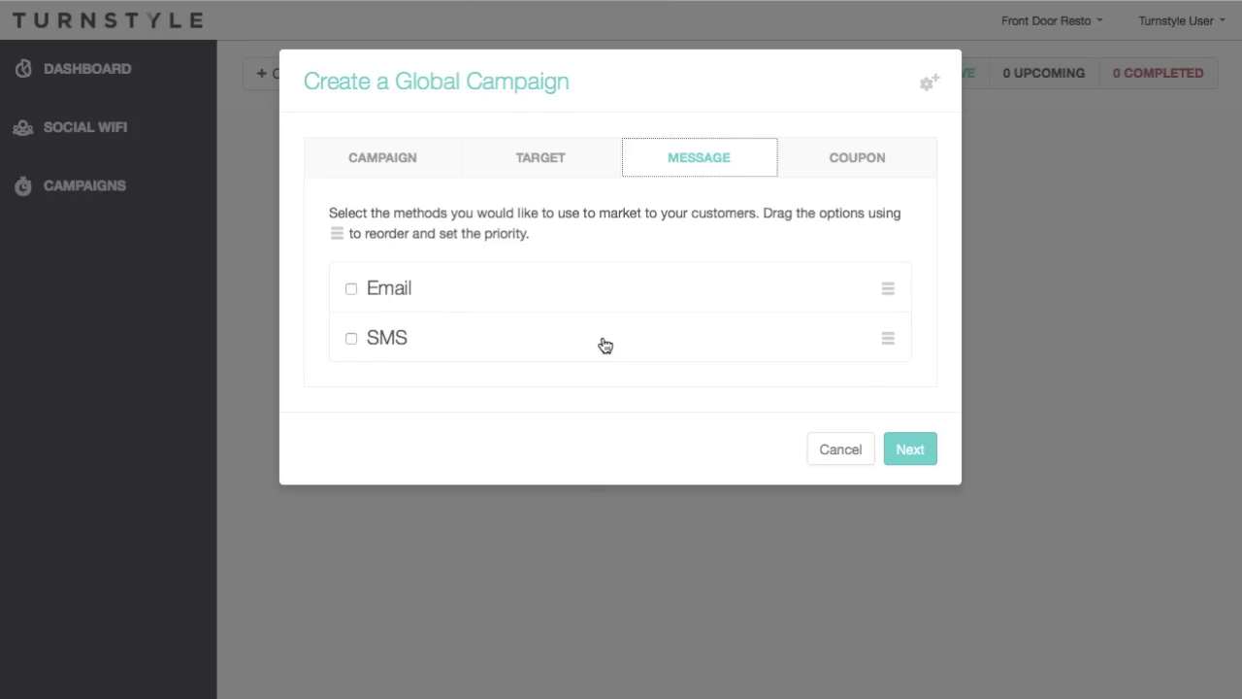
Enable email with the Turnstyle screenshot as logo and accent colour 354242.
{"action": "left_click", "coordinate": [368, 291]}
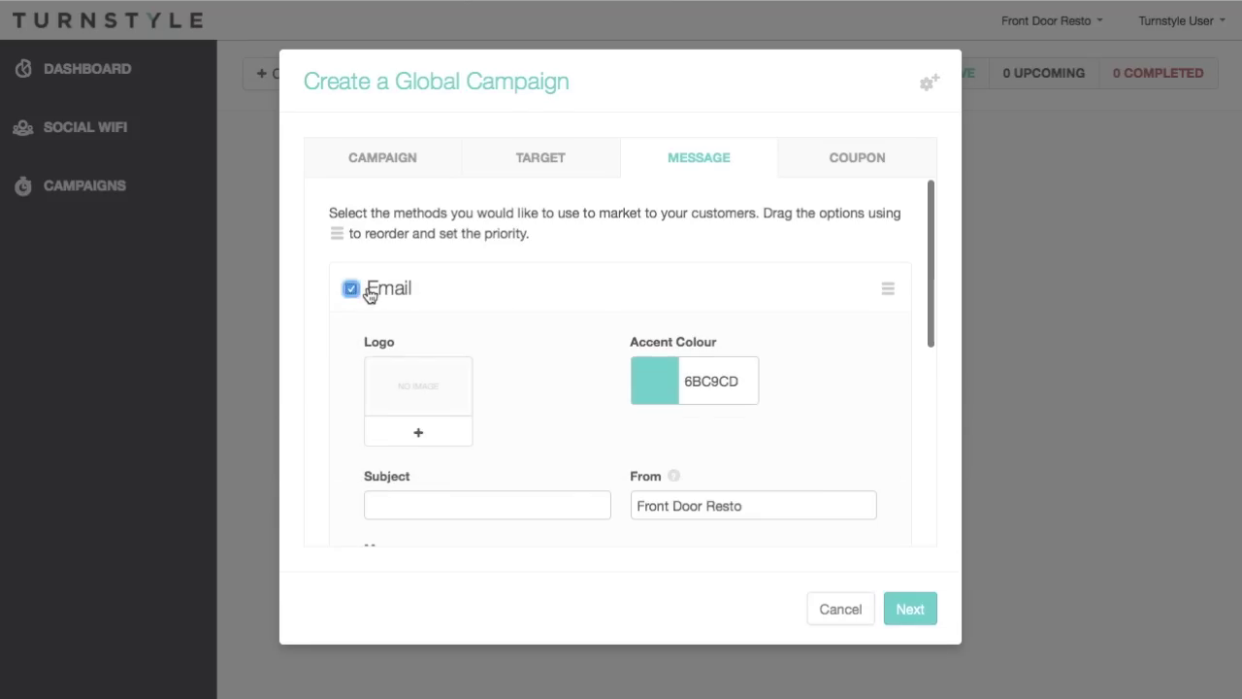
{"action": "left_click", "coordinate": [428, 444]}
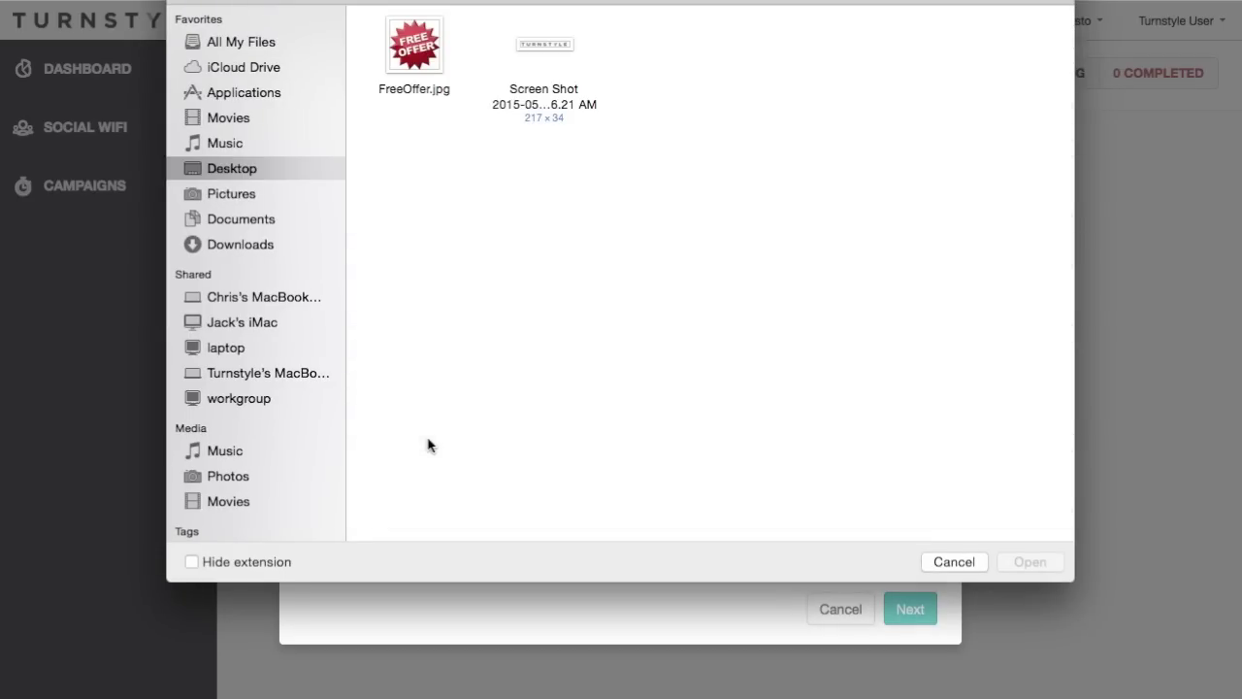
{"action": "double_click", "coordinate": [546, 51]}
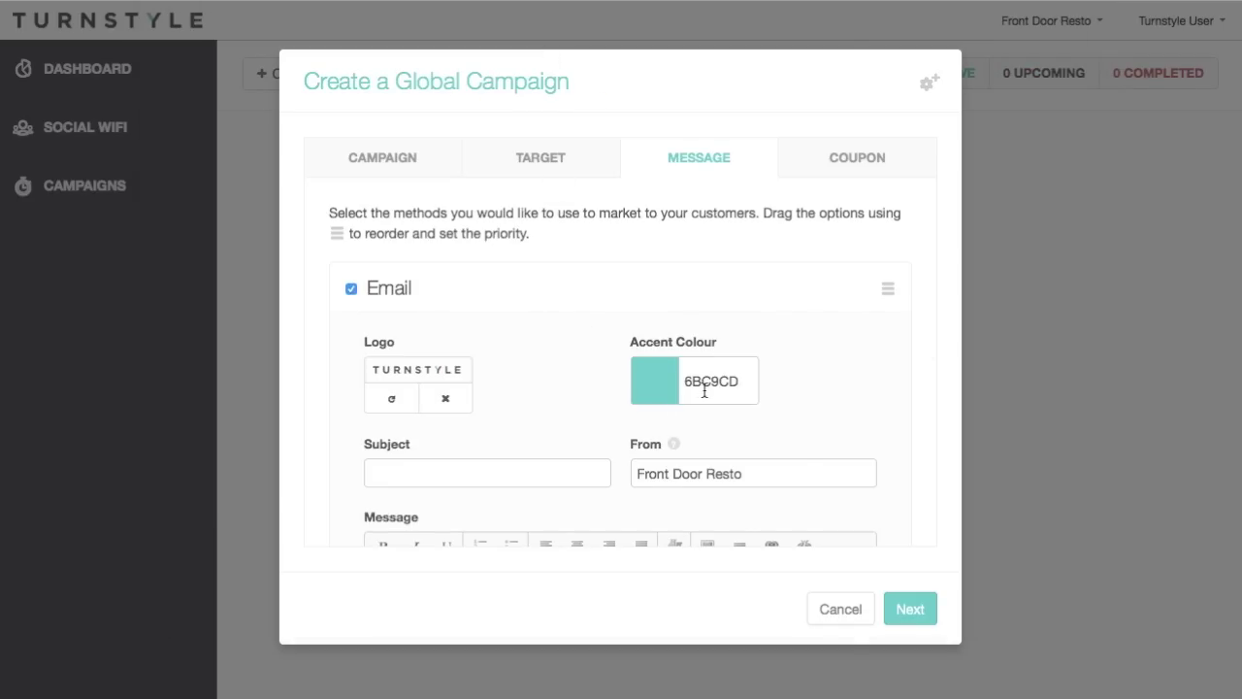
{"action": "left_click", "coordinate": [704, 391]}
{"action": "left_click", "coordinate": [701, 482]}
{"action": "left_click", "coordinate": [560, 398]}
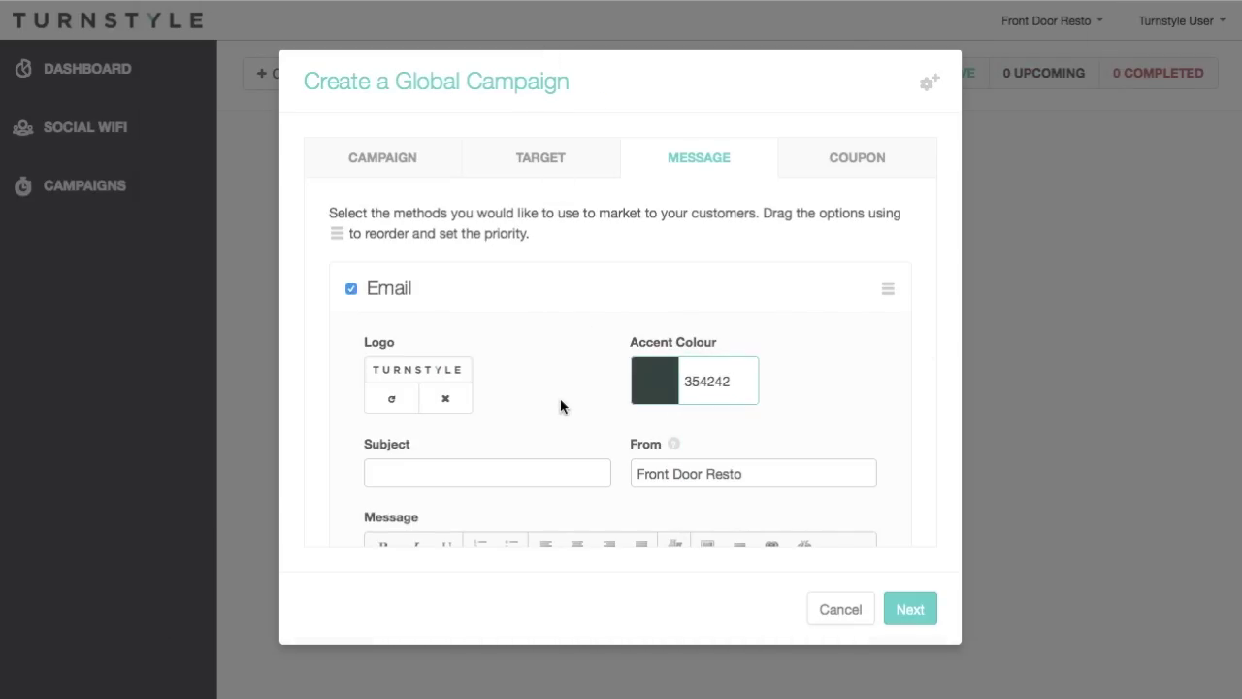
Set the email subject to 'Come Back!!!' and the sender to 'Your favorite store'.
{"action": "left_click", "coordinate": [502, 475]}
{"action": "type", "text": "Come"}
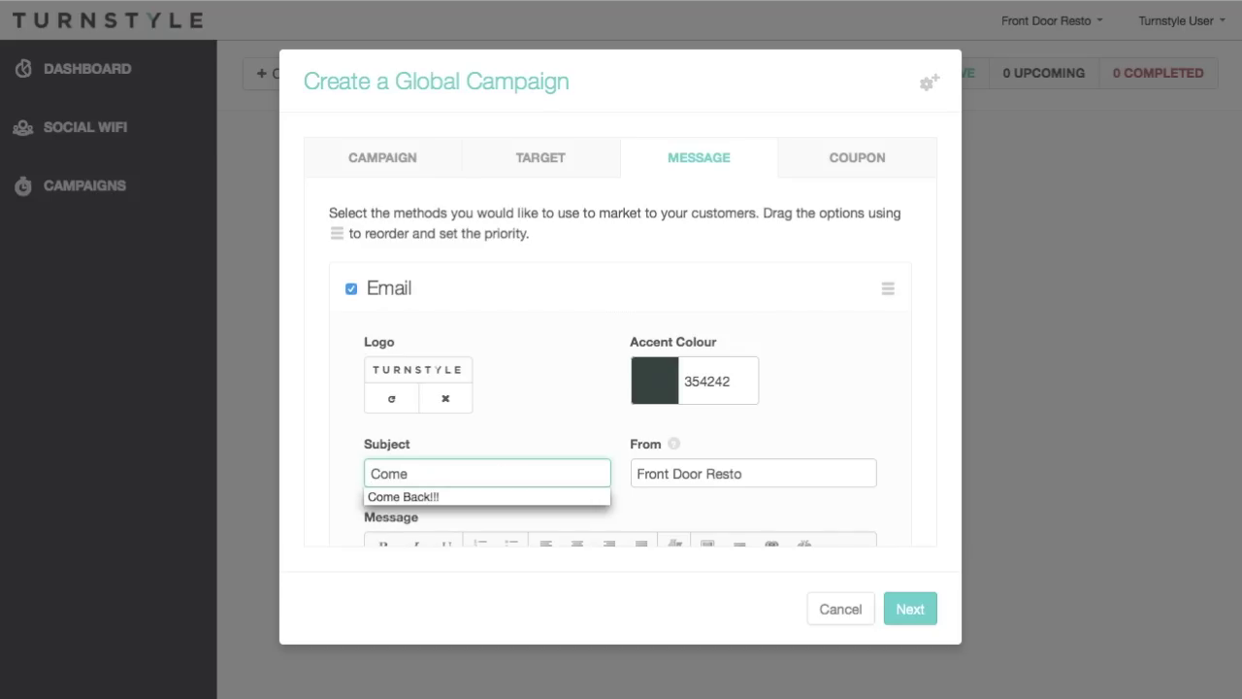
{"action": "left_click", "coordinate": [455, 476]}
{"action": "type", "text": "Back!!!"}
{"action": "left_click_drag", "start_coordinate": [757, 473], "coordinate": [552, 468]}
{"action": "type", "text": "You"}
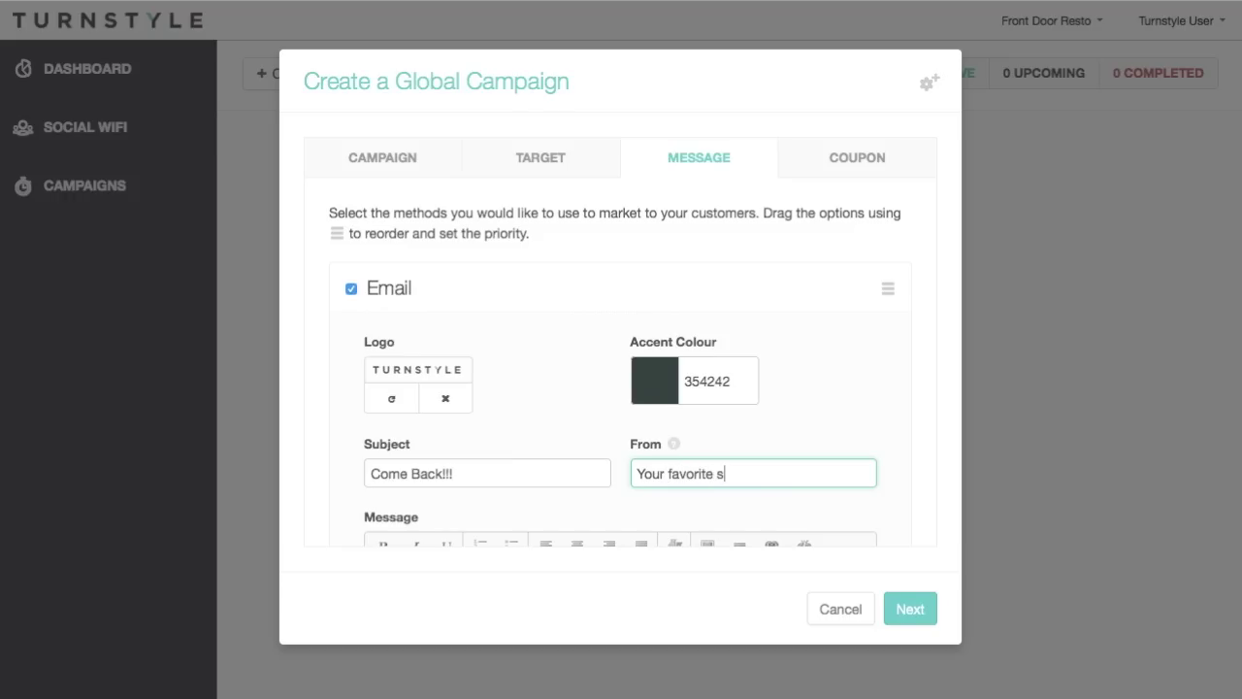
Insert FreeOffer.jpg into the email body and add the line 'Come back to us!' below it.
{"action": "scroll", "coordinate": [527, 527], "scroll_direction": "down", "scroll_amount": 3}
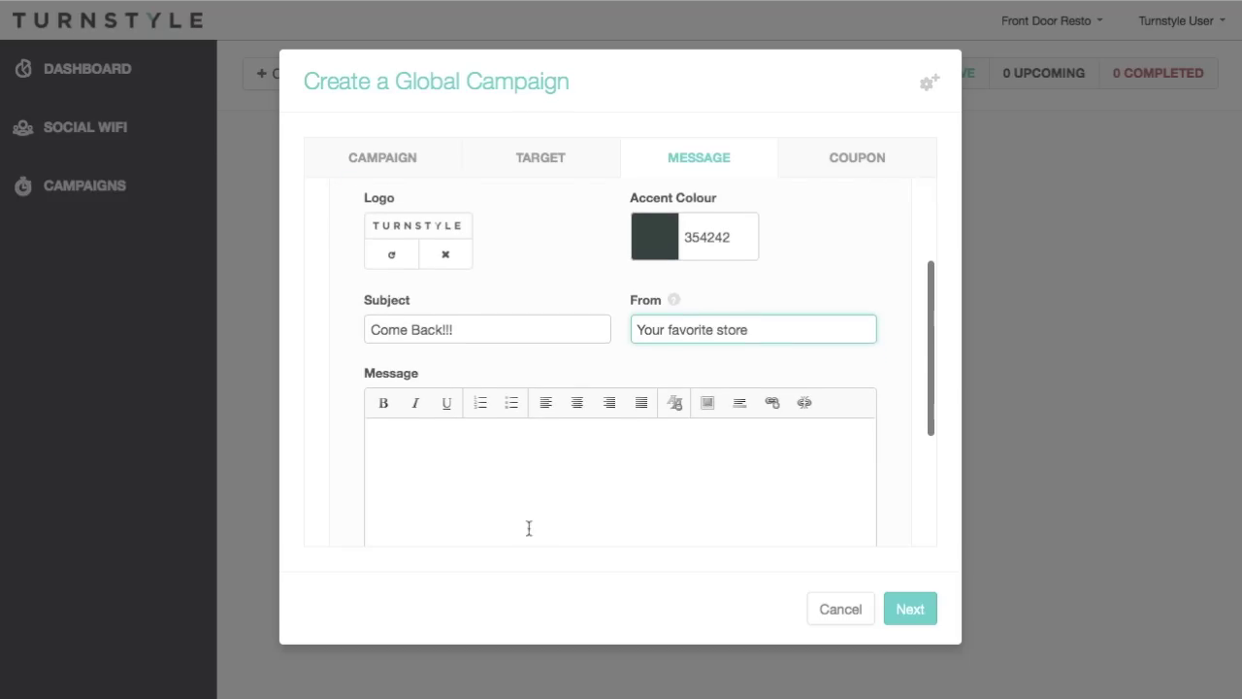
{"action": "left_click", "coordinate": [682, 438]}
{"action": "left_click", "coordinate": [708, 402]}
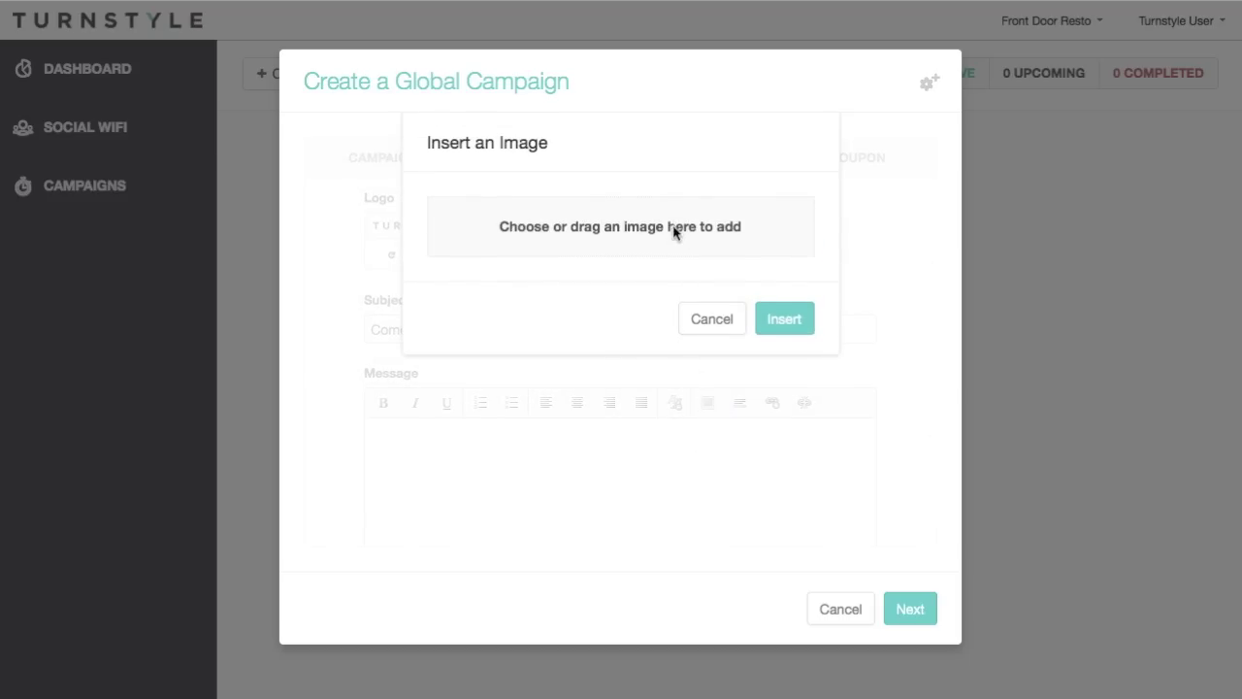
{"action": "left_click", "coordinate": [674, 233]}
{"action": "double_click", "coordinate": [406, 50]}
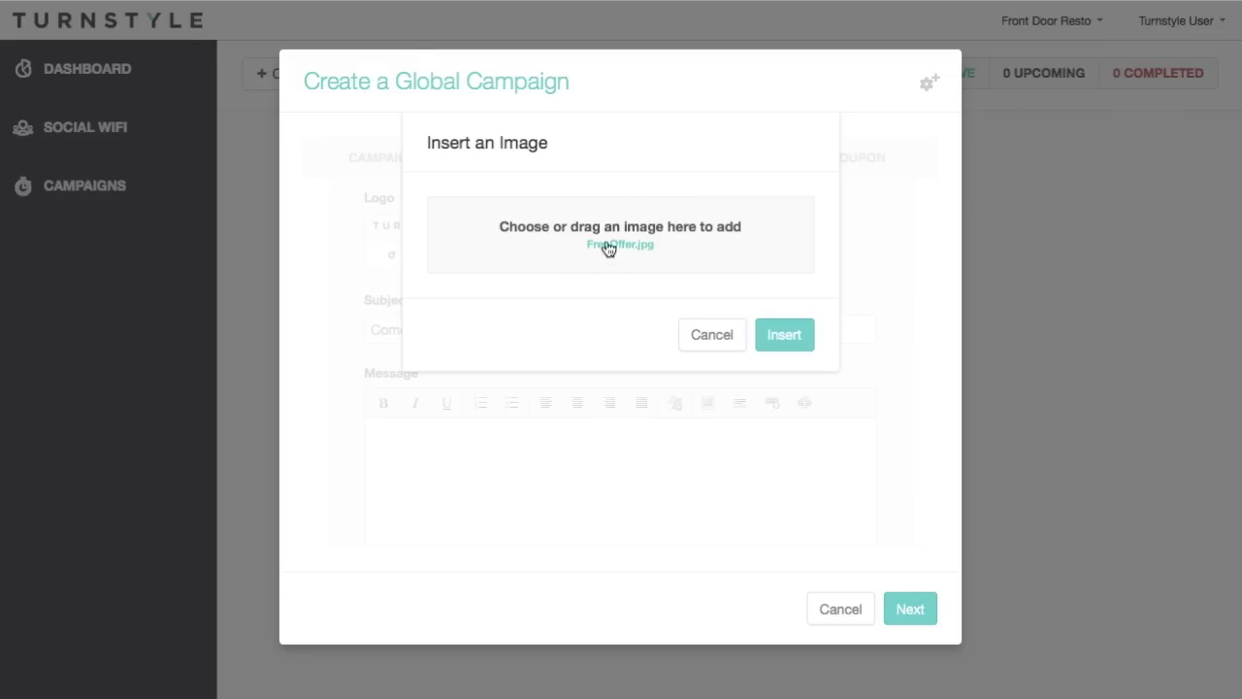
{"action": "left_click", "coordinate": [786, 335]}
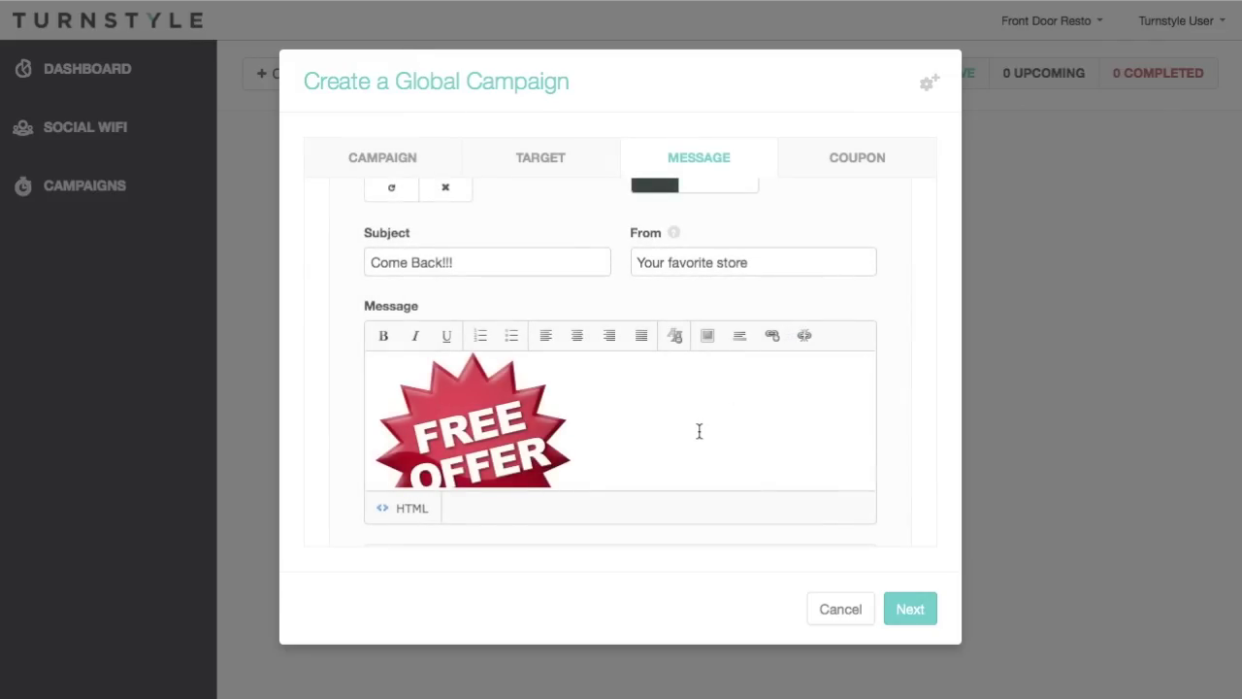
{"action": "scroll", "coordinate": [574, 476], "scroll_direction": "down", "scroll_amount": 2}
{"action": "scroll", "coordinate": [573, 478], "scroll_direction": "down", "scroll_amount": 1}
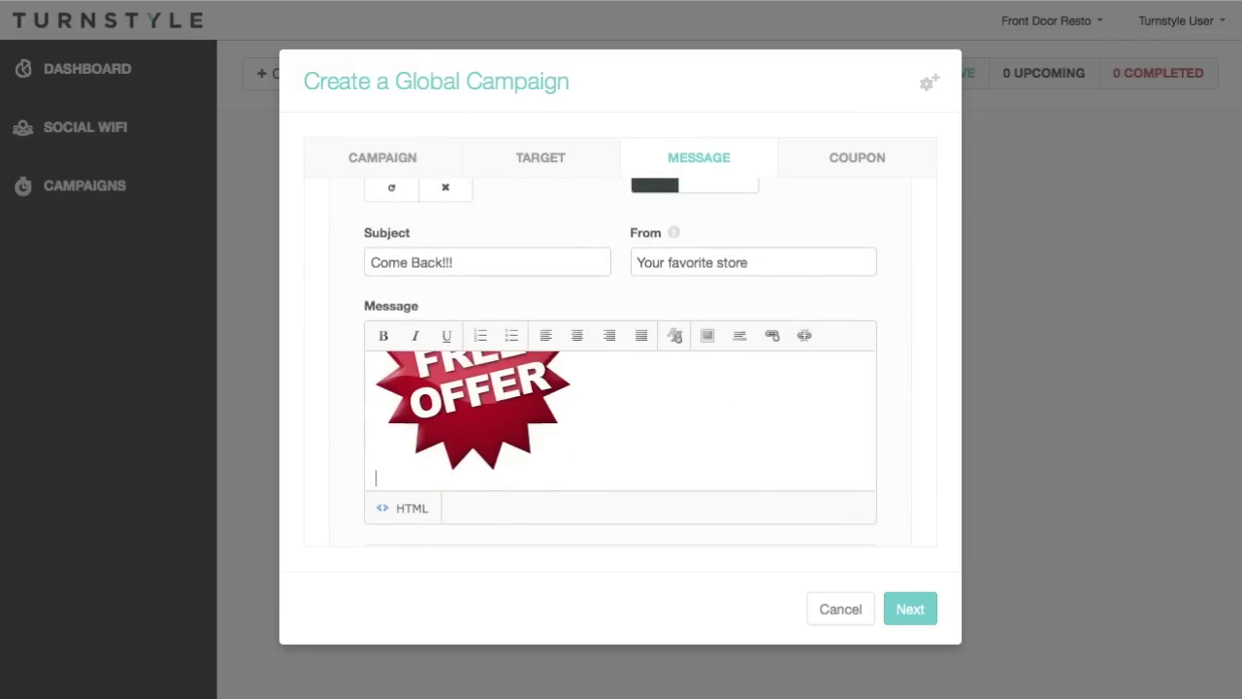
{"action": "type", "text": "Come back to us!"}
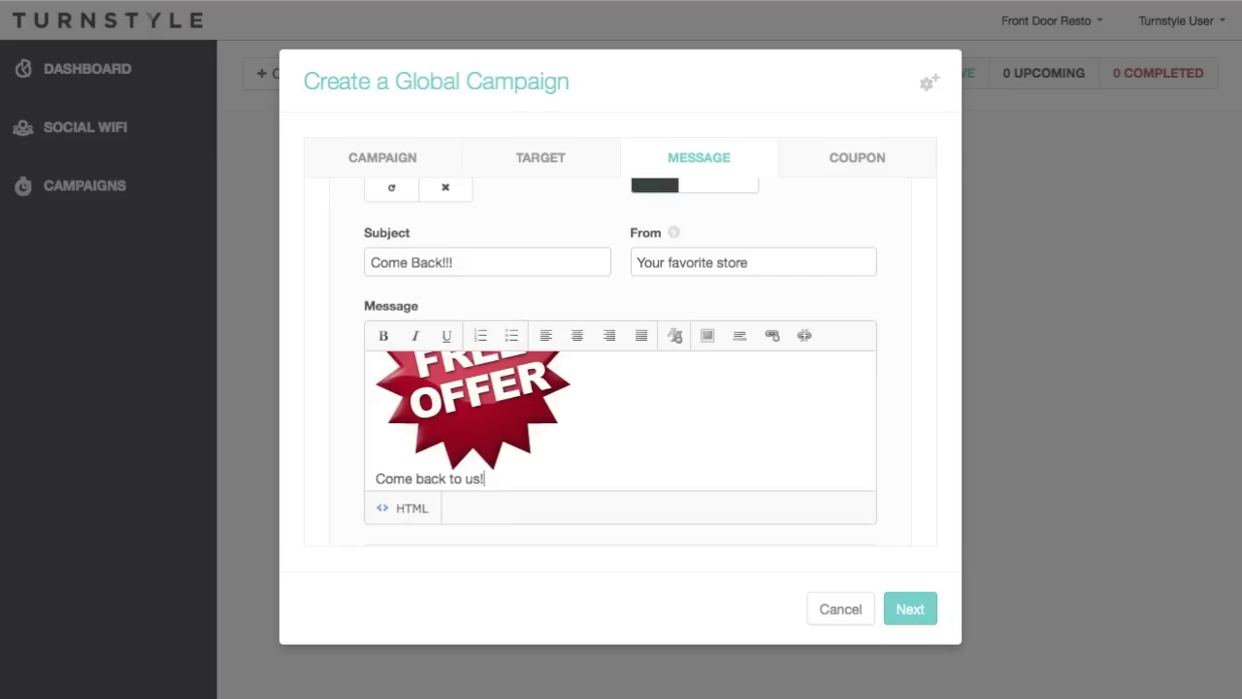
{"action": "scroll", "coordinate": [789, 419], "scroll_direction": "down", "scroll_amount": 1}
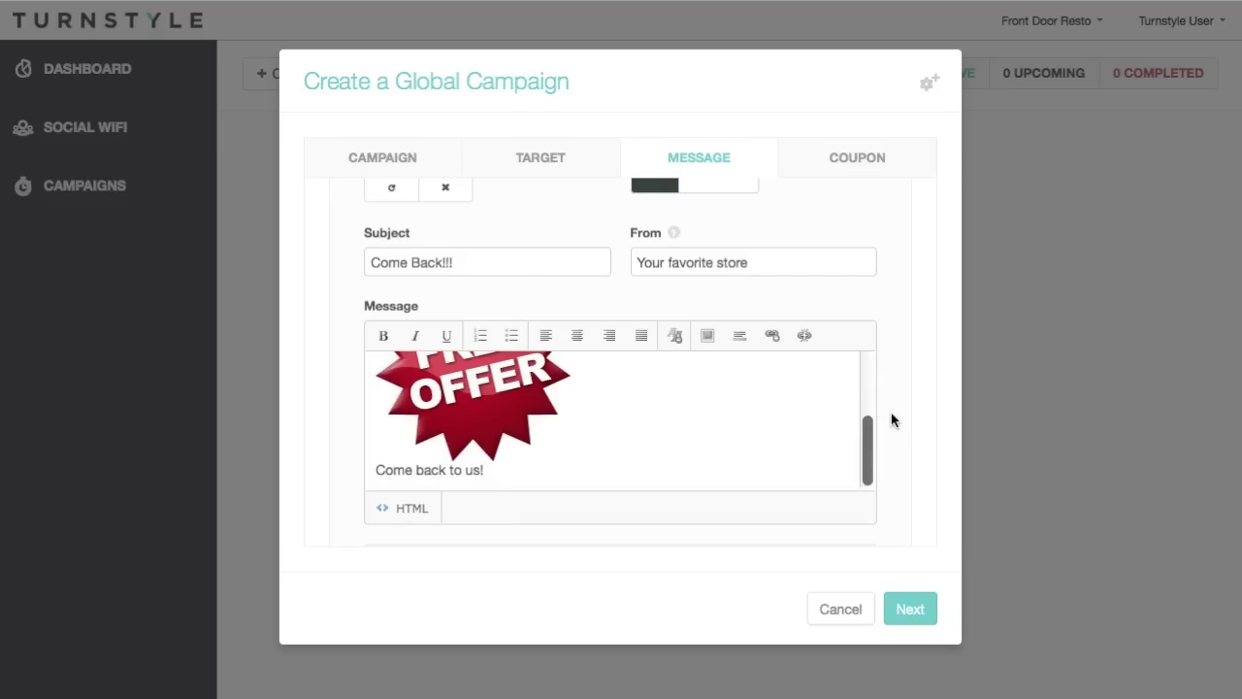
{"action": "scroll", "coordinate": [891, 418], "scroll_direction": "down", "scroll_amount": 3}
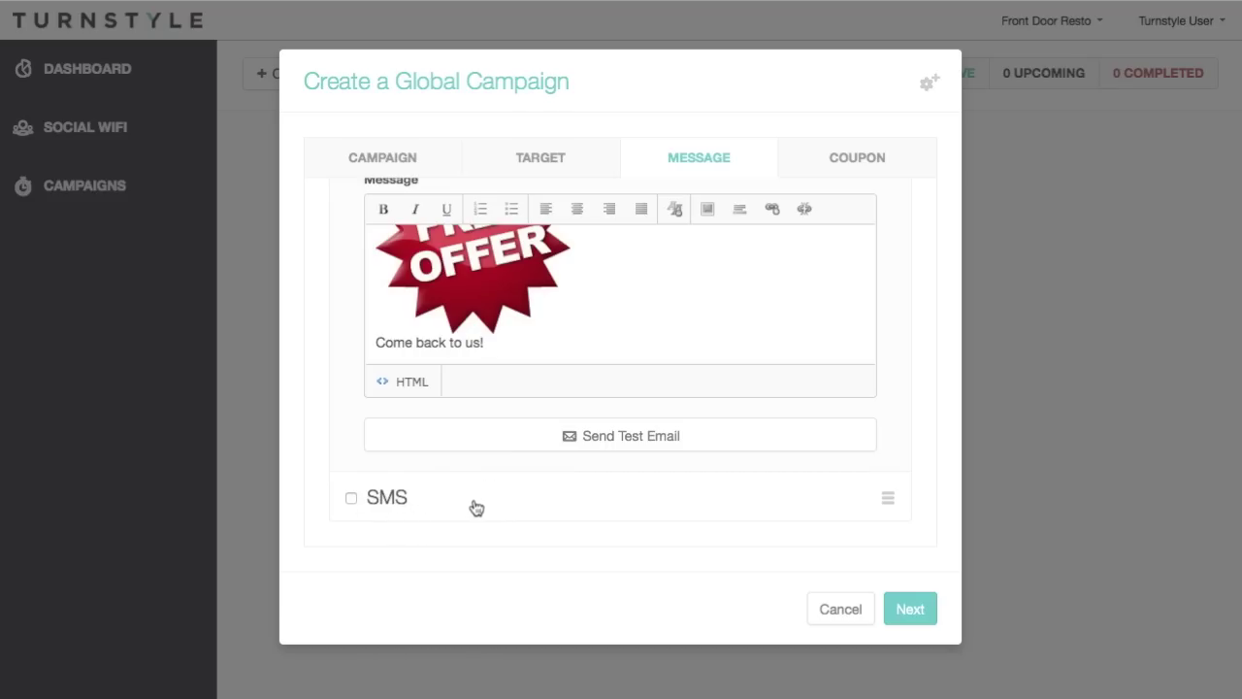
Add a coupon named 'Come Back Coupon' with the Turnstyle screenshot as its logo.
{"action": "left_click", "coordinate": [850, 165]}
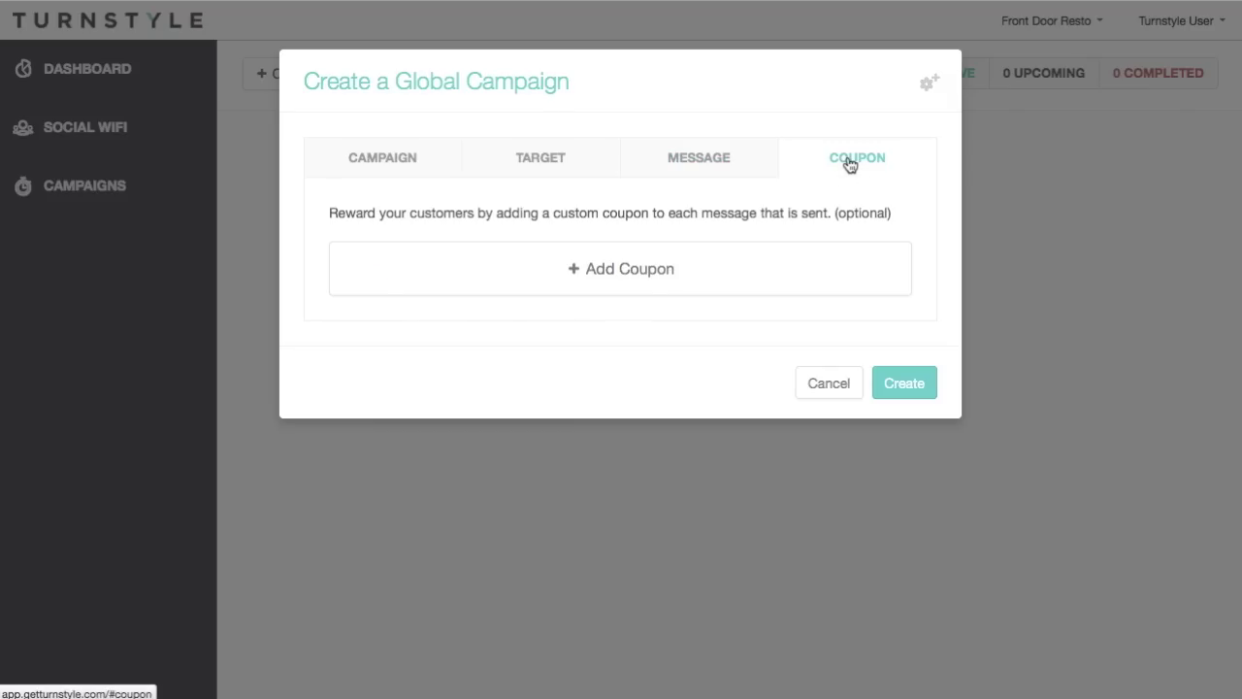
{"action": "left_click", "coordinate": [649, 269]}
{"action": "left_click", "coordinate": [397, 349]}
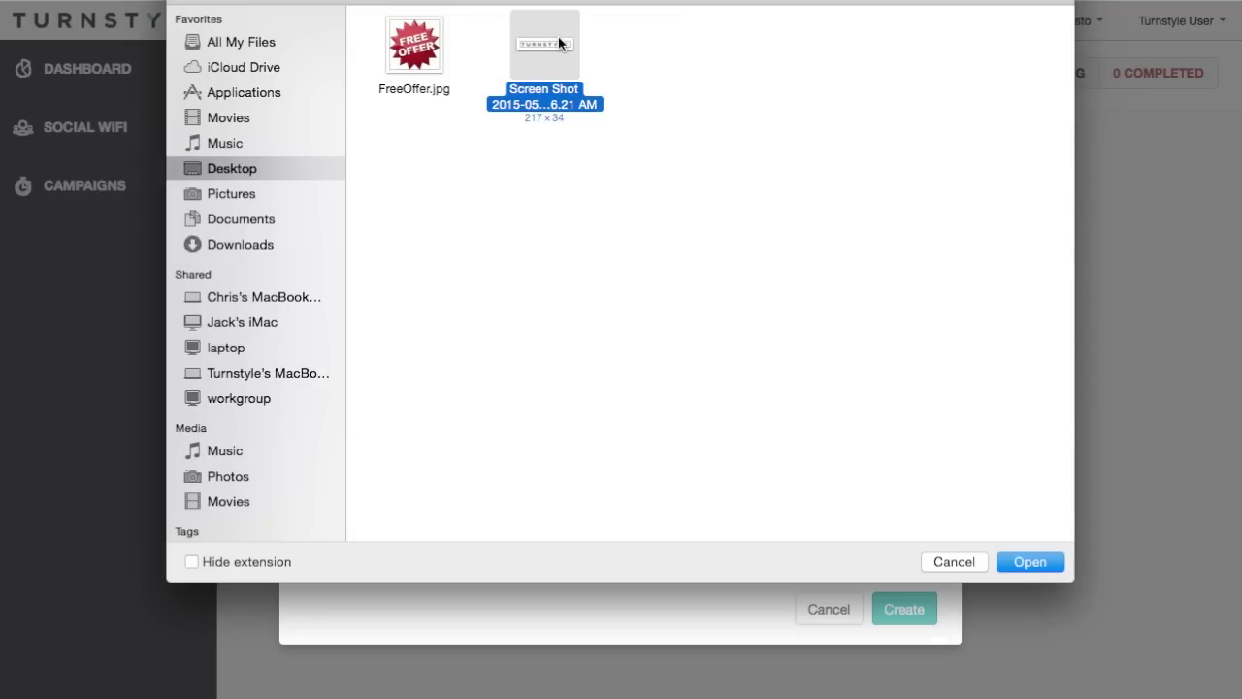
{"action": "double_click", "coordinate": [544, 39]}
{"action": "left_click", "coordinate": [490, 380]}
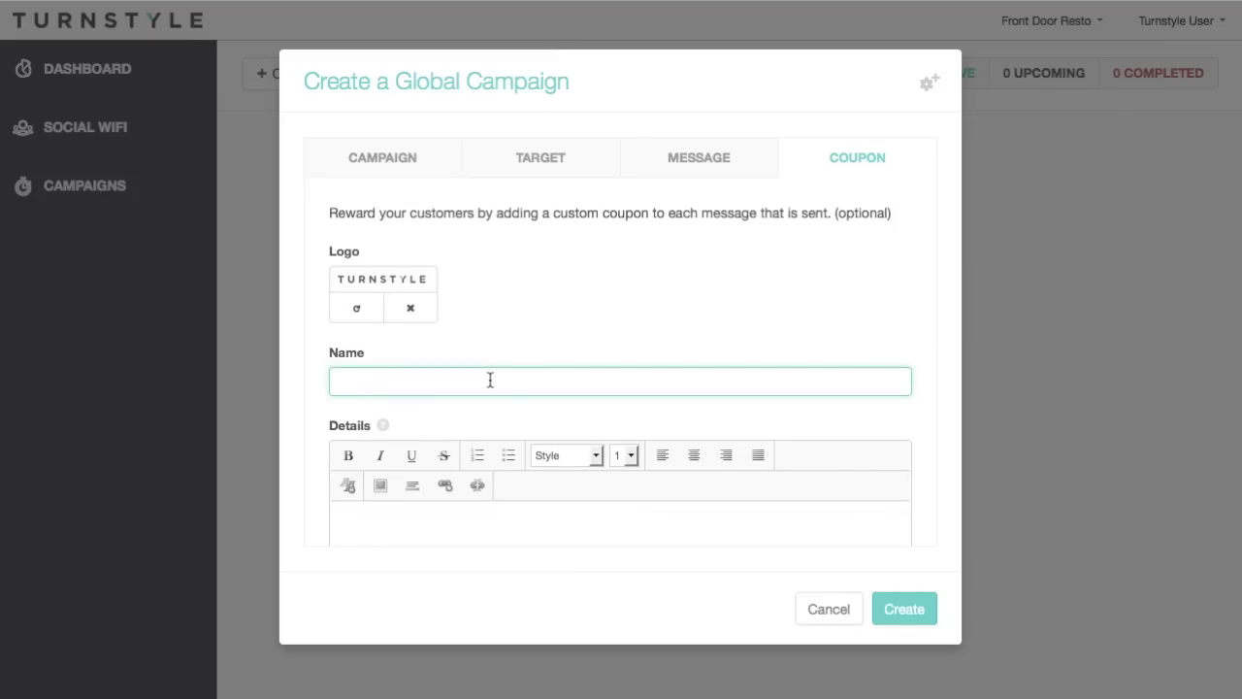
{"action": "type", "text": "Come Back Coupon"}
Fill the coupon details with FreeOffer.jpg and 'Come back to us with this free offer!'.
{"action": "scroll", "coordinate": [524, 363], "scroll_direction": "down", "scroll_amount": 4}
{"action": "left_click", "coordinate": [380, 326]}
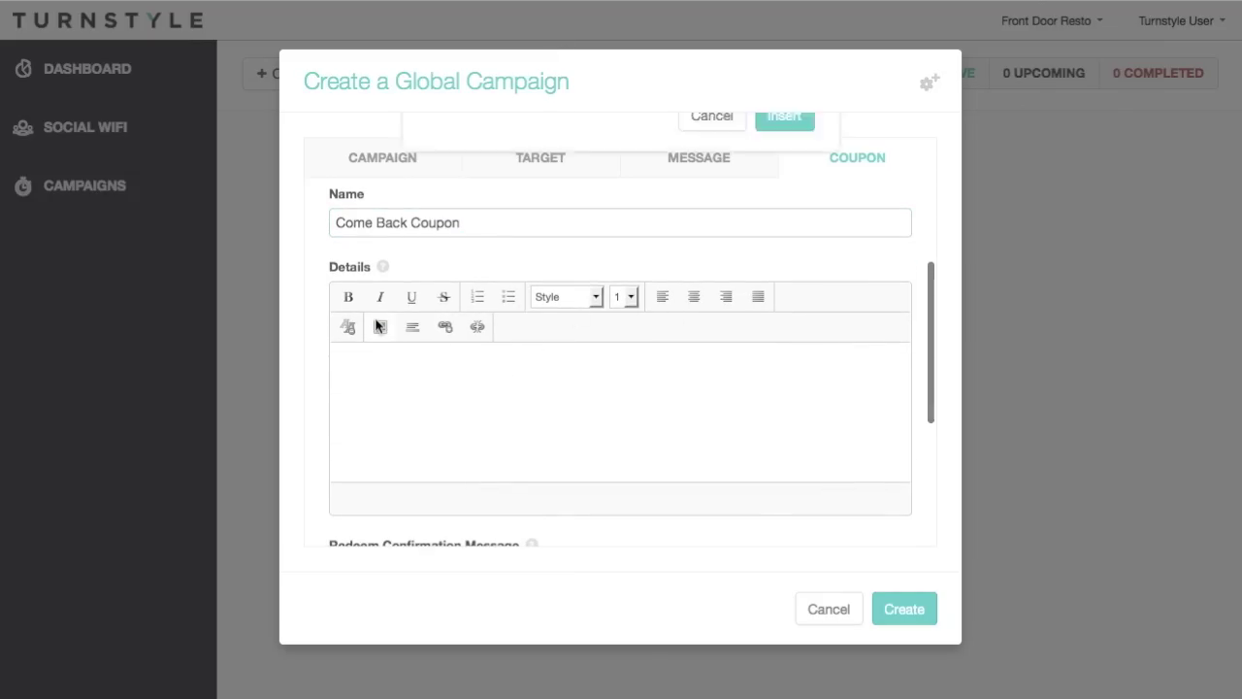
{"action": "left_click", "coordinate": [685, 244]}
{"action": "double_click", "coordinate": [430, 75]}
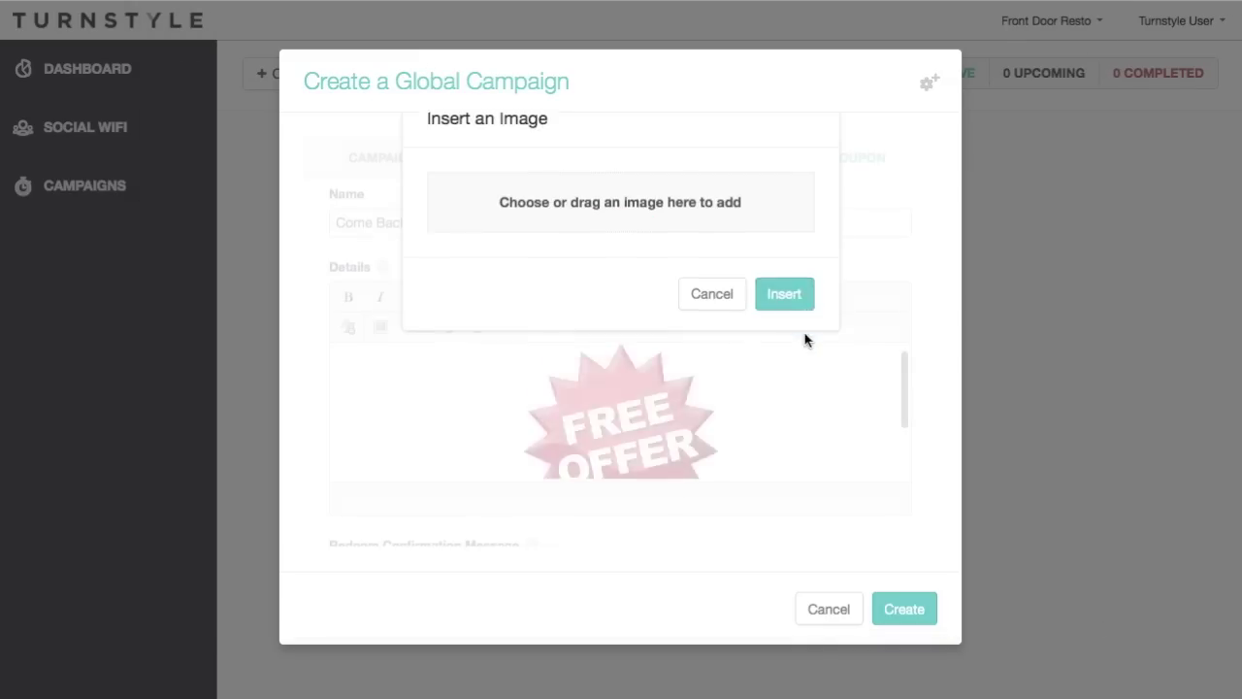
{"action": "key", "text": "Return"}
{"action": "type", "text": "Come"}
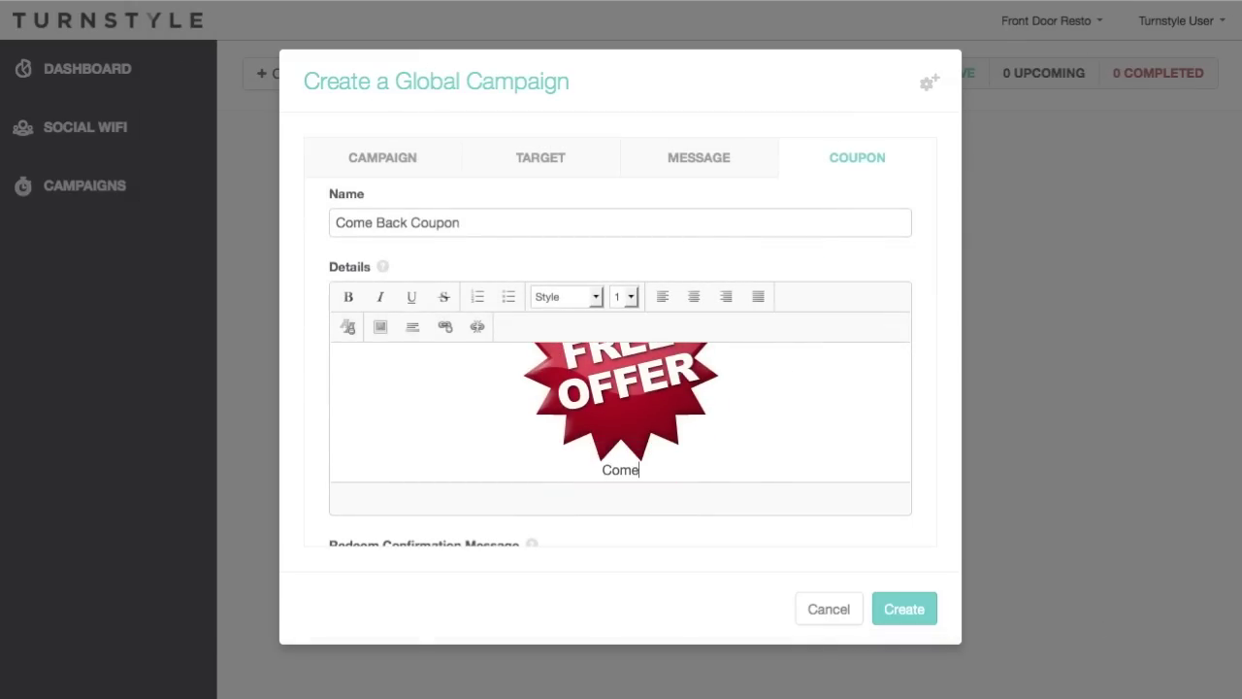
{"action": "type", "text": " back to us with this fre"}
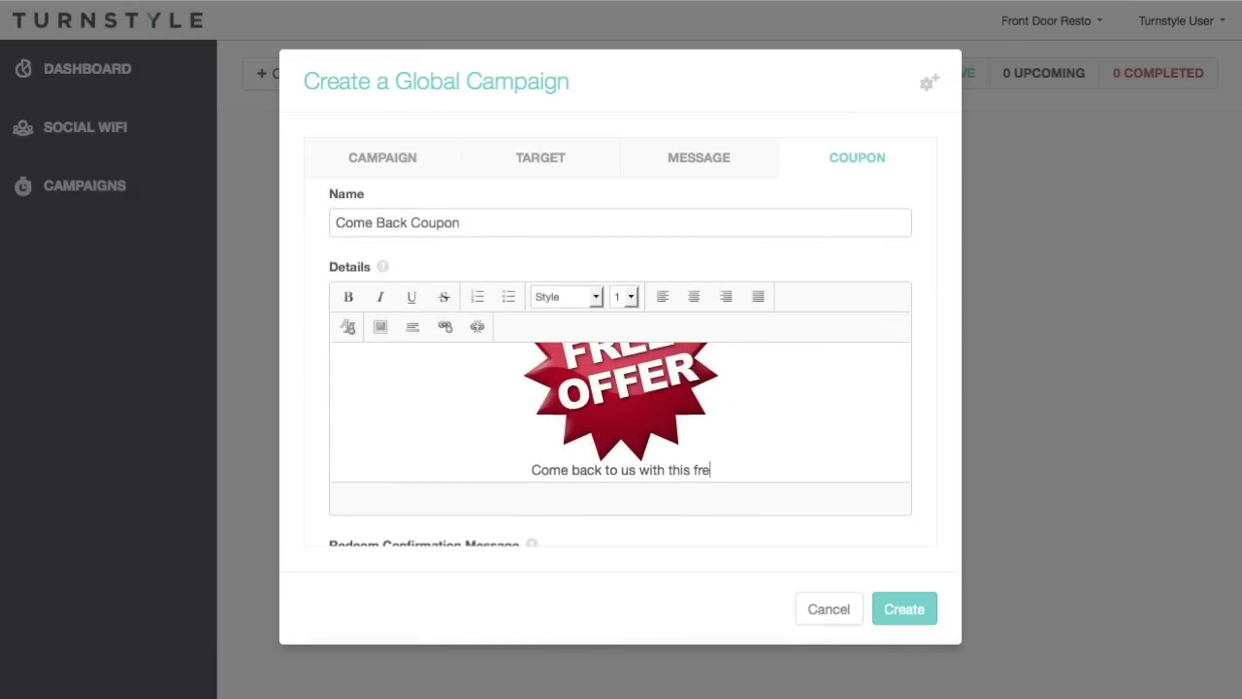
{"action": "type", "text": "e offer!"}
Turn on coupon expiration and preview the coupon.
{"action": "scroll", "coordinate": [928, 466], "scroll_direction": "down", "scroll_amount": 5}
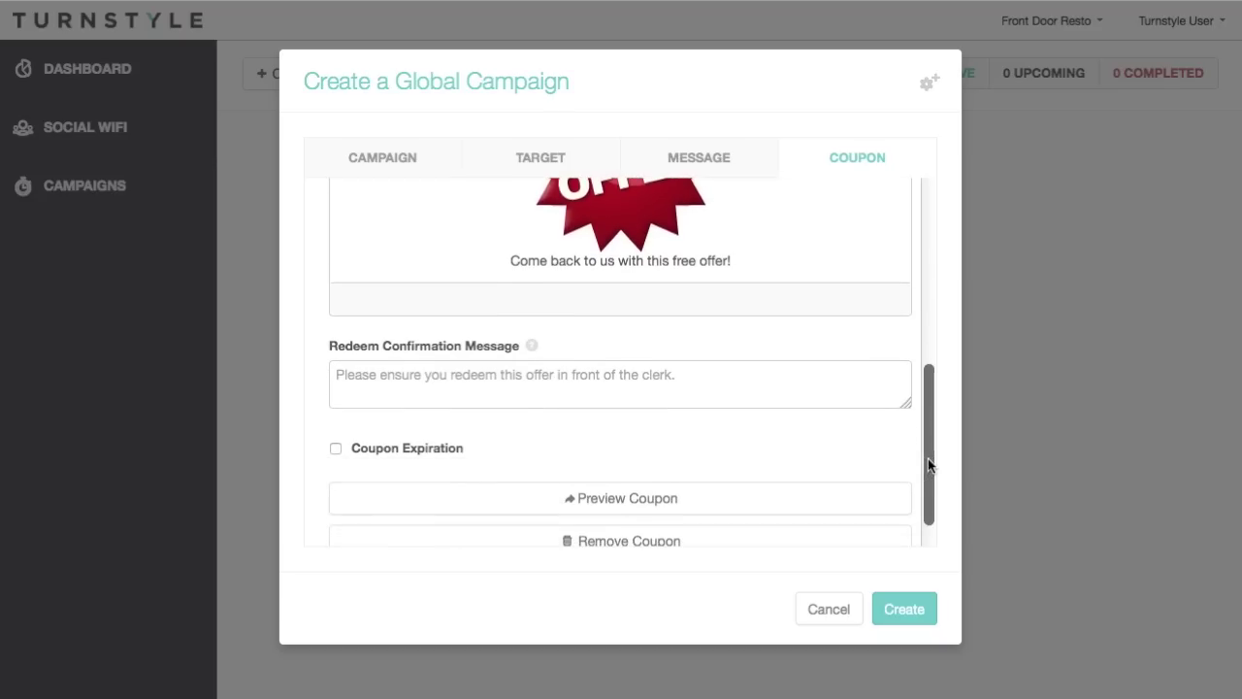
{"action": "left_click", "coordinate": [334, 448]}
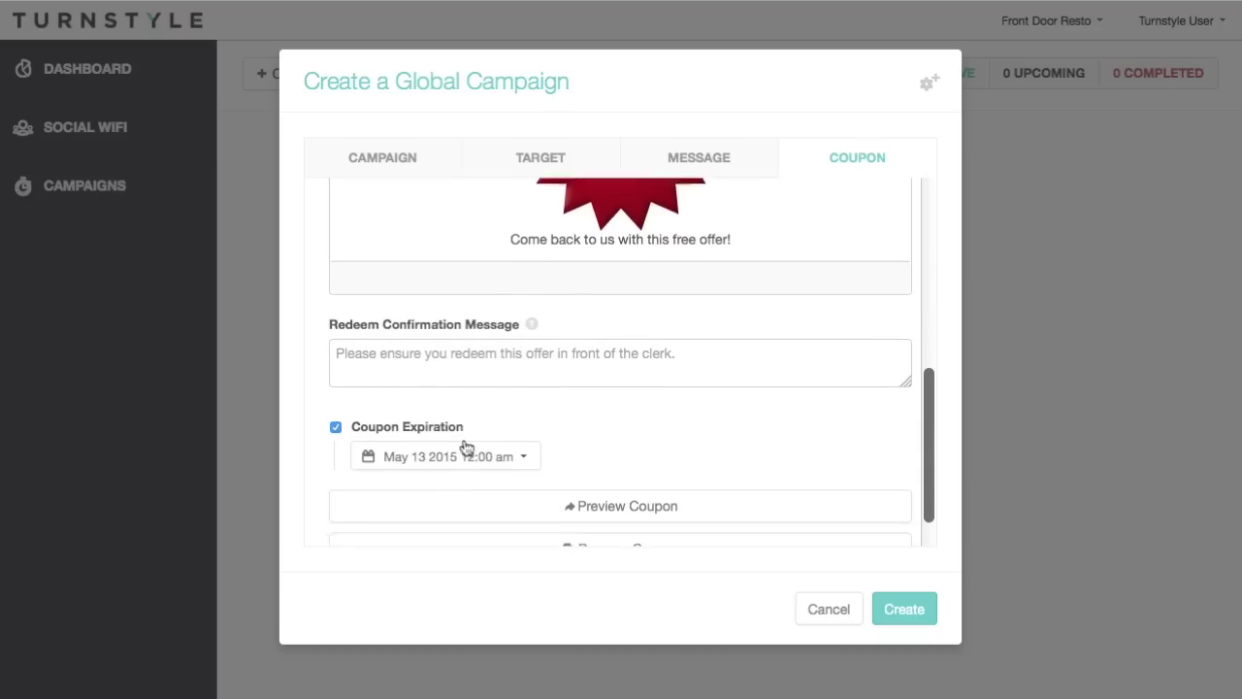
{"action": "scroll", "coordinate": [466, 447], "scroll_direction": "down", "scroll_amount": 2}
{"action": "left_click", "coordinate": [615, 460]}
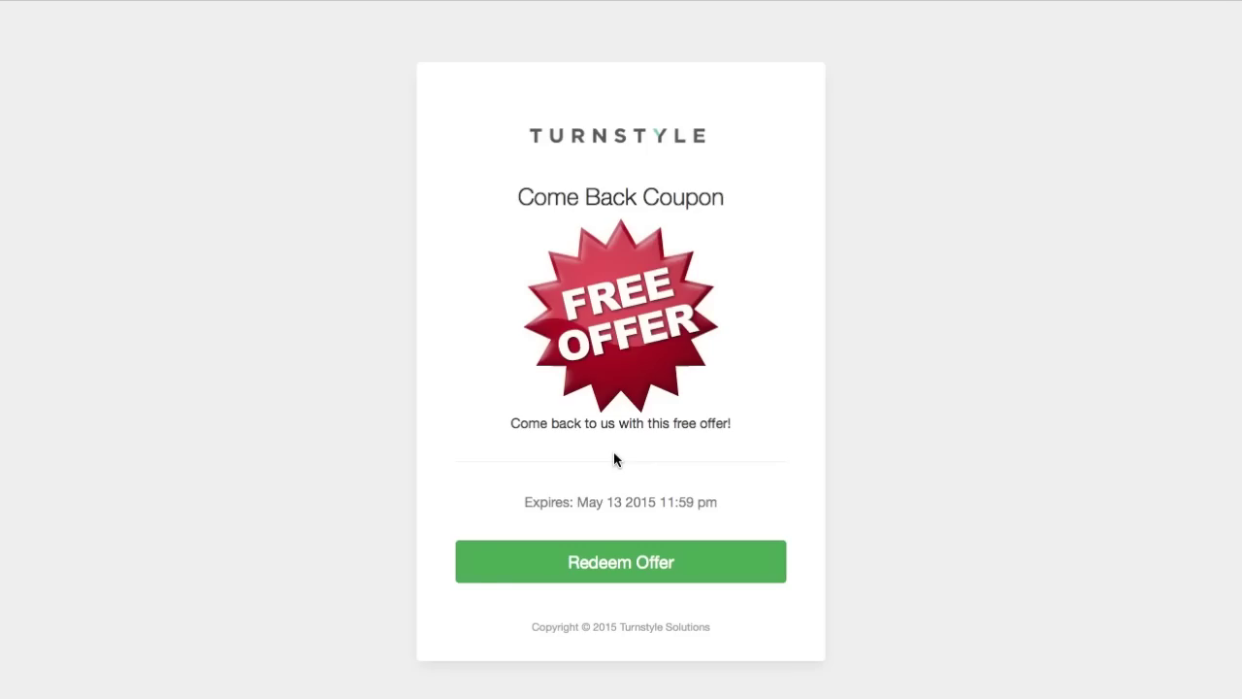
{"action": "key", "text": "super+w"}
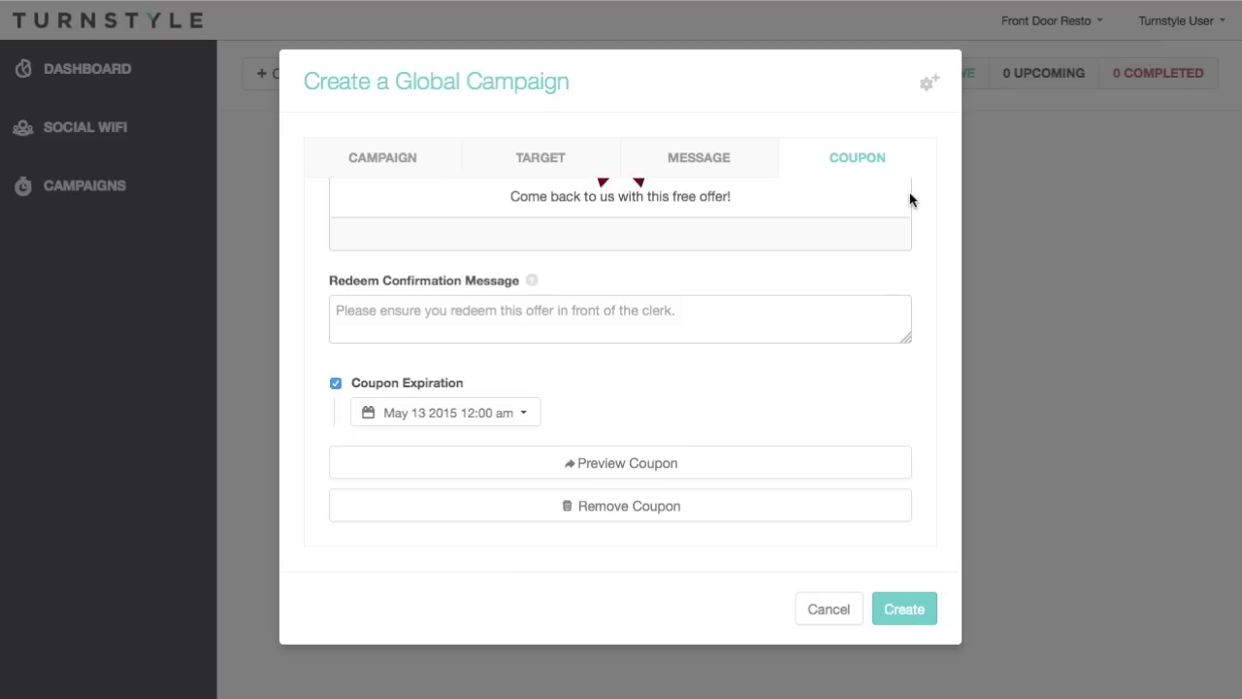
Save the global At Risk campaign with Create.
{"action": "left_click", "coordinate": [901, 611]}
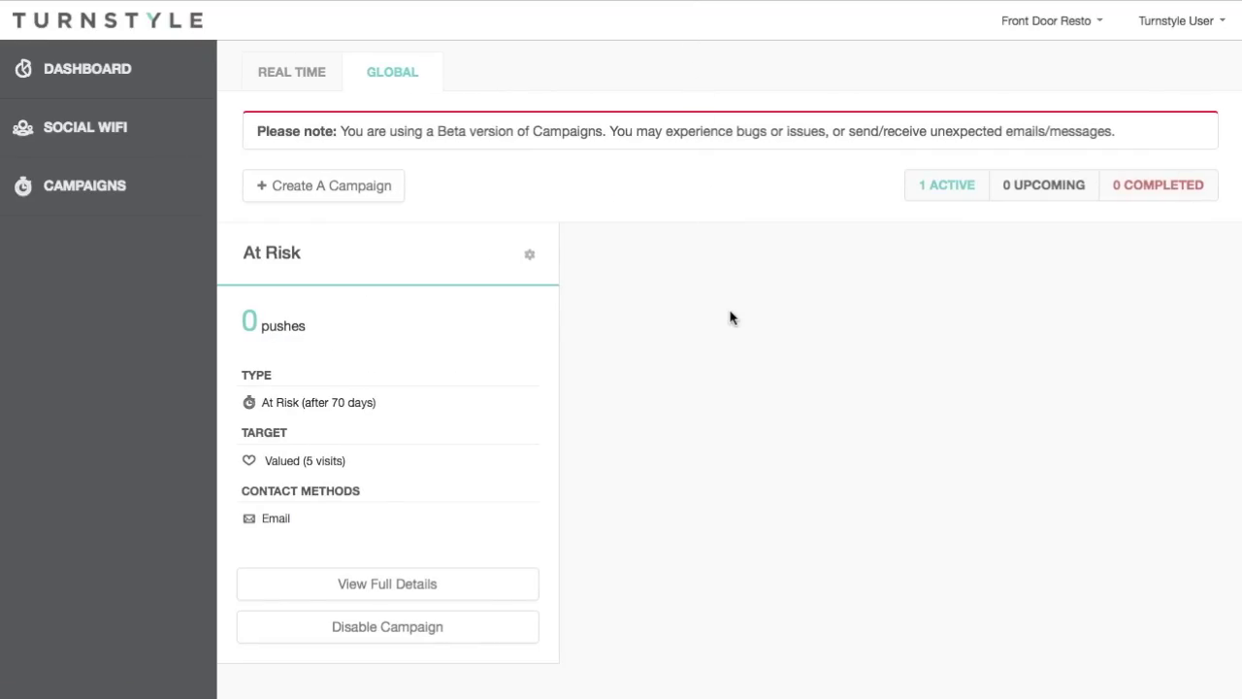
{"action": "left_click", "coordinate": [382, 588]}
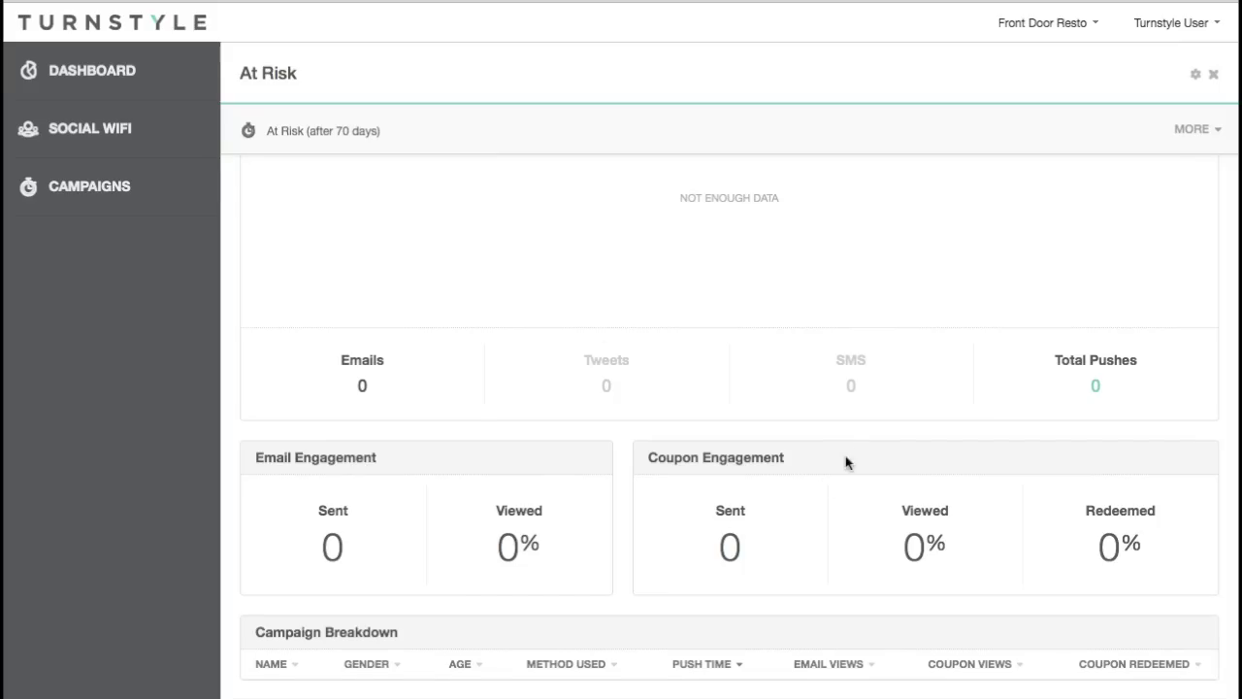
{"action": "scroll", "coordinate": [783, 464], "scroll_direction": "up", "scroll_amount": 1}
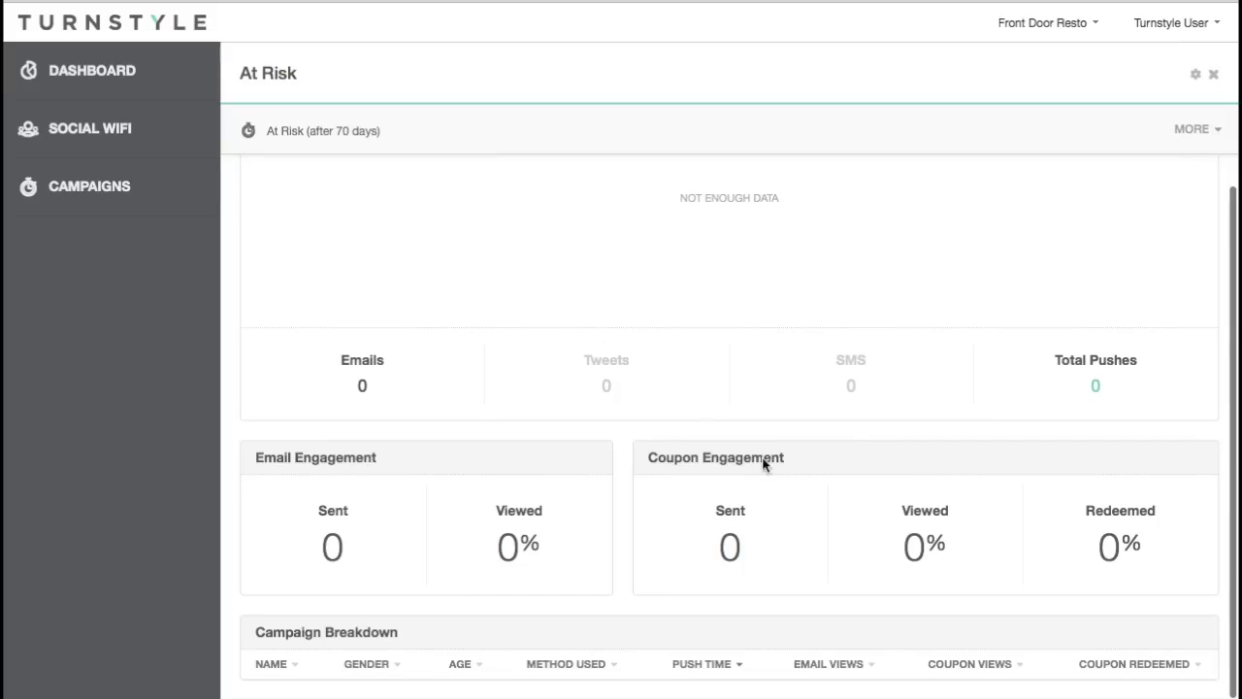